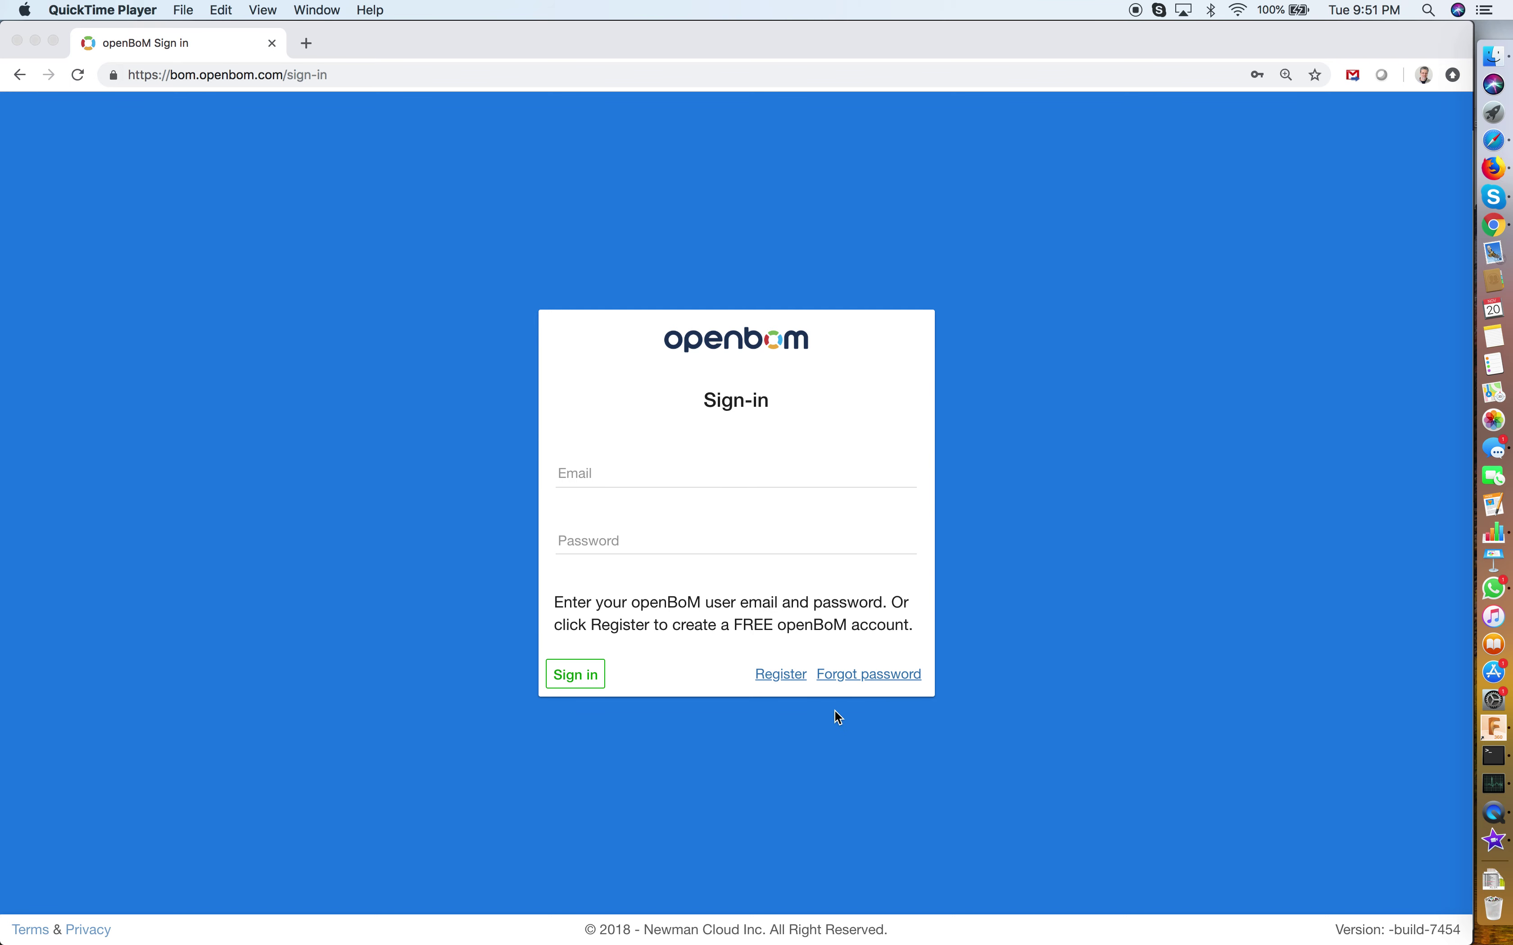
Start a new account registration and enter the e-mail address, first name and last name.
left_click(798, 687)
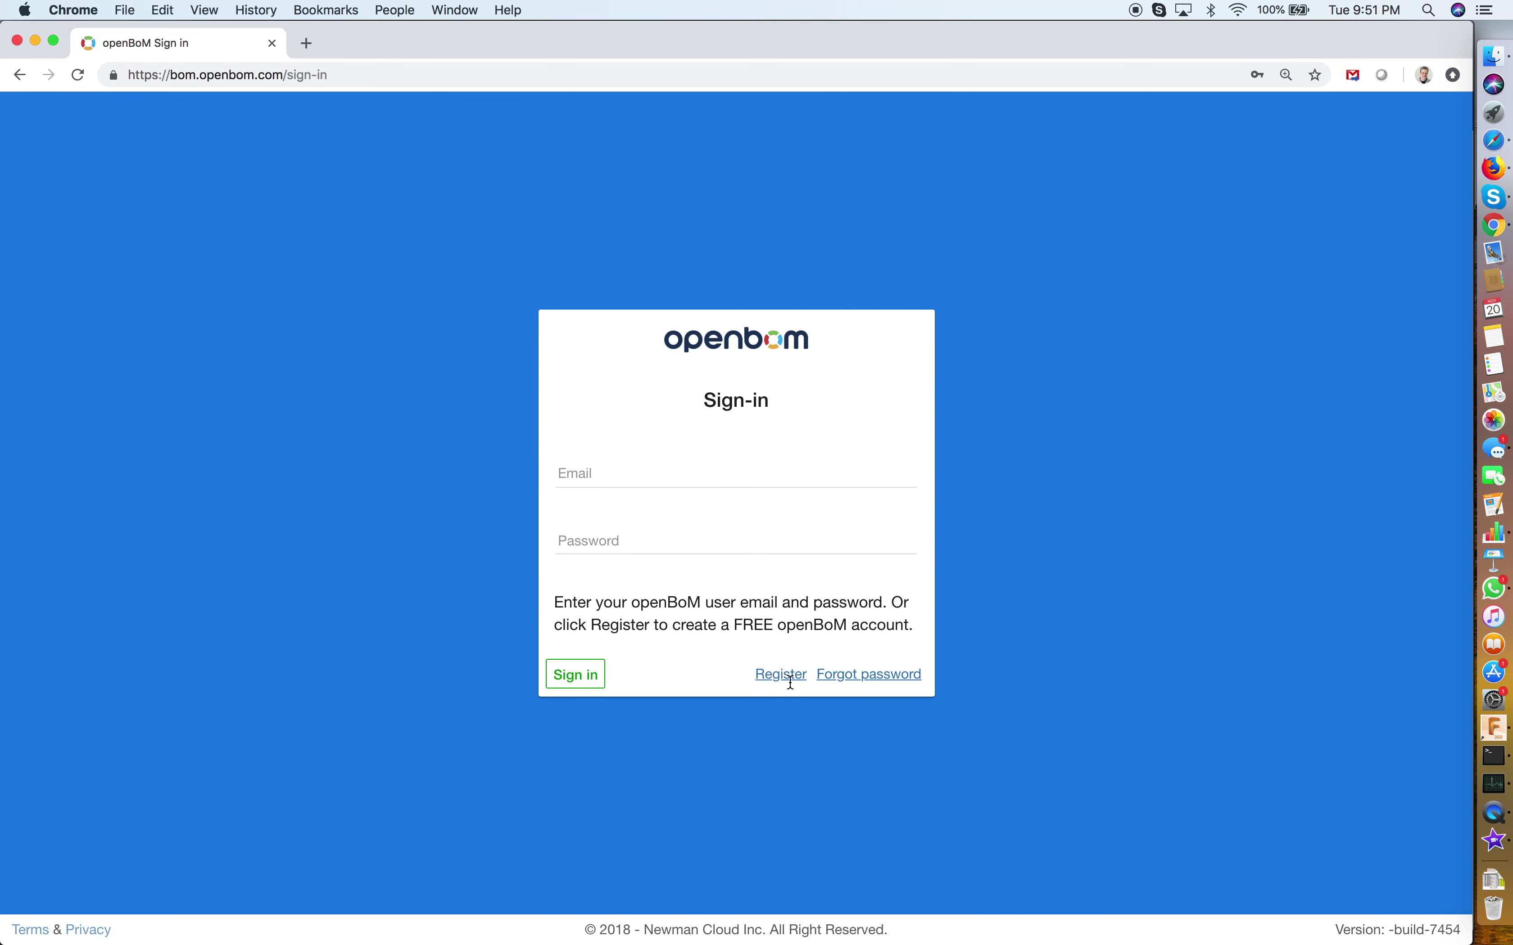
left_click(781, 675)
left_click(637, 336)
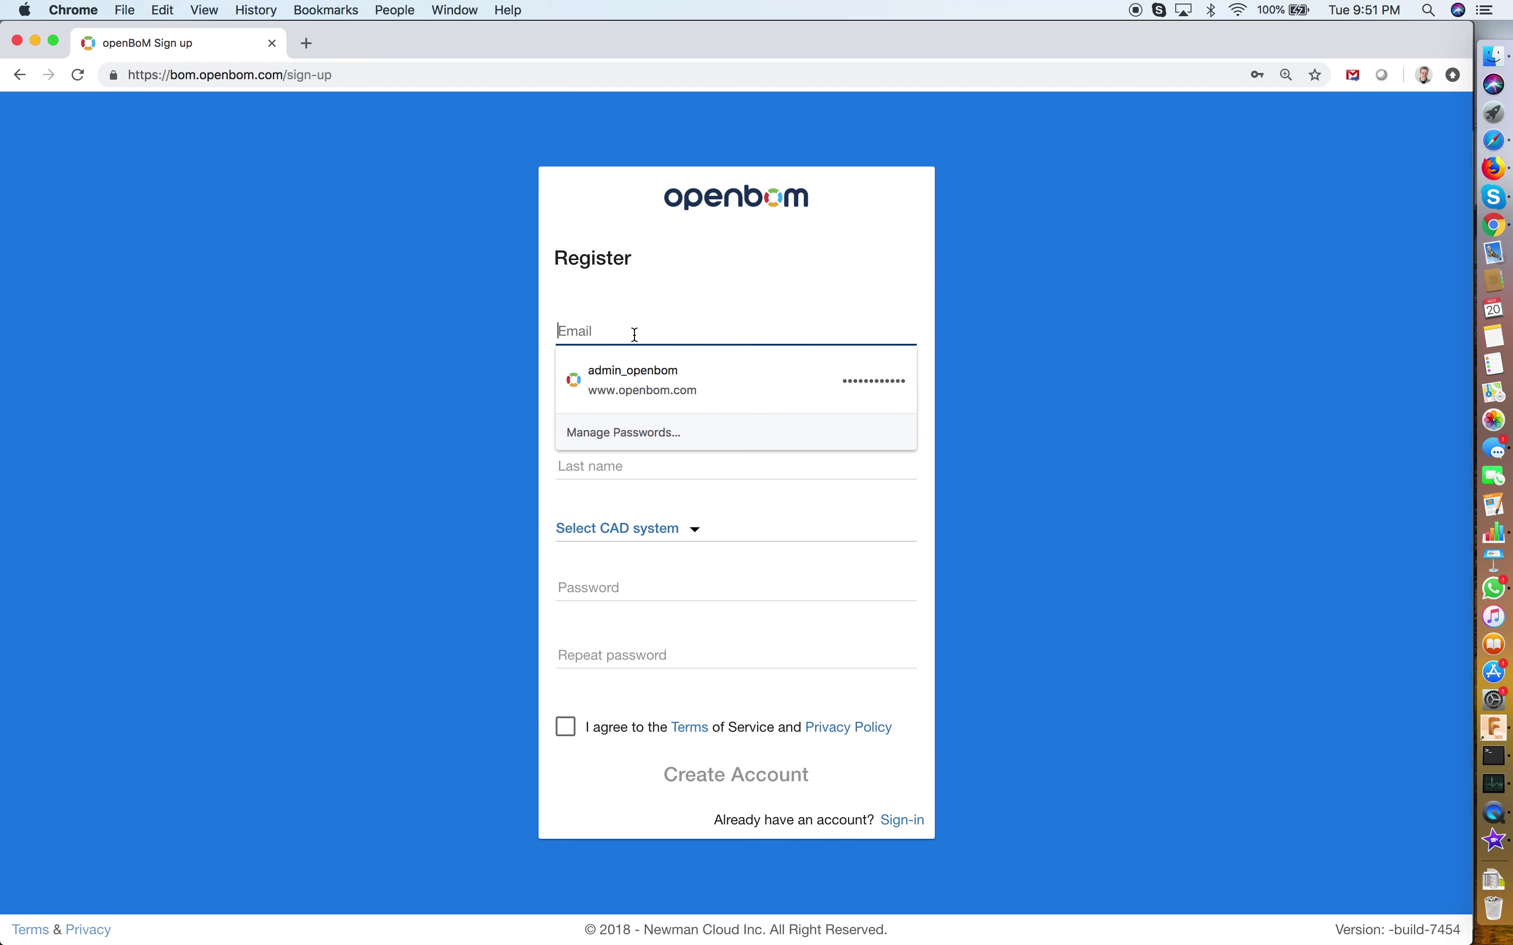
key("super+v")
key("Tab")
type("oleg")
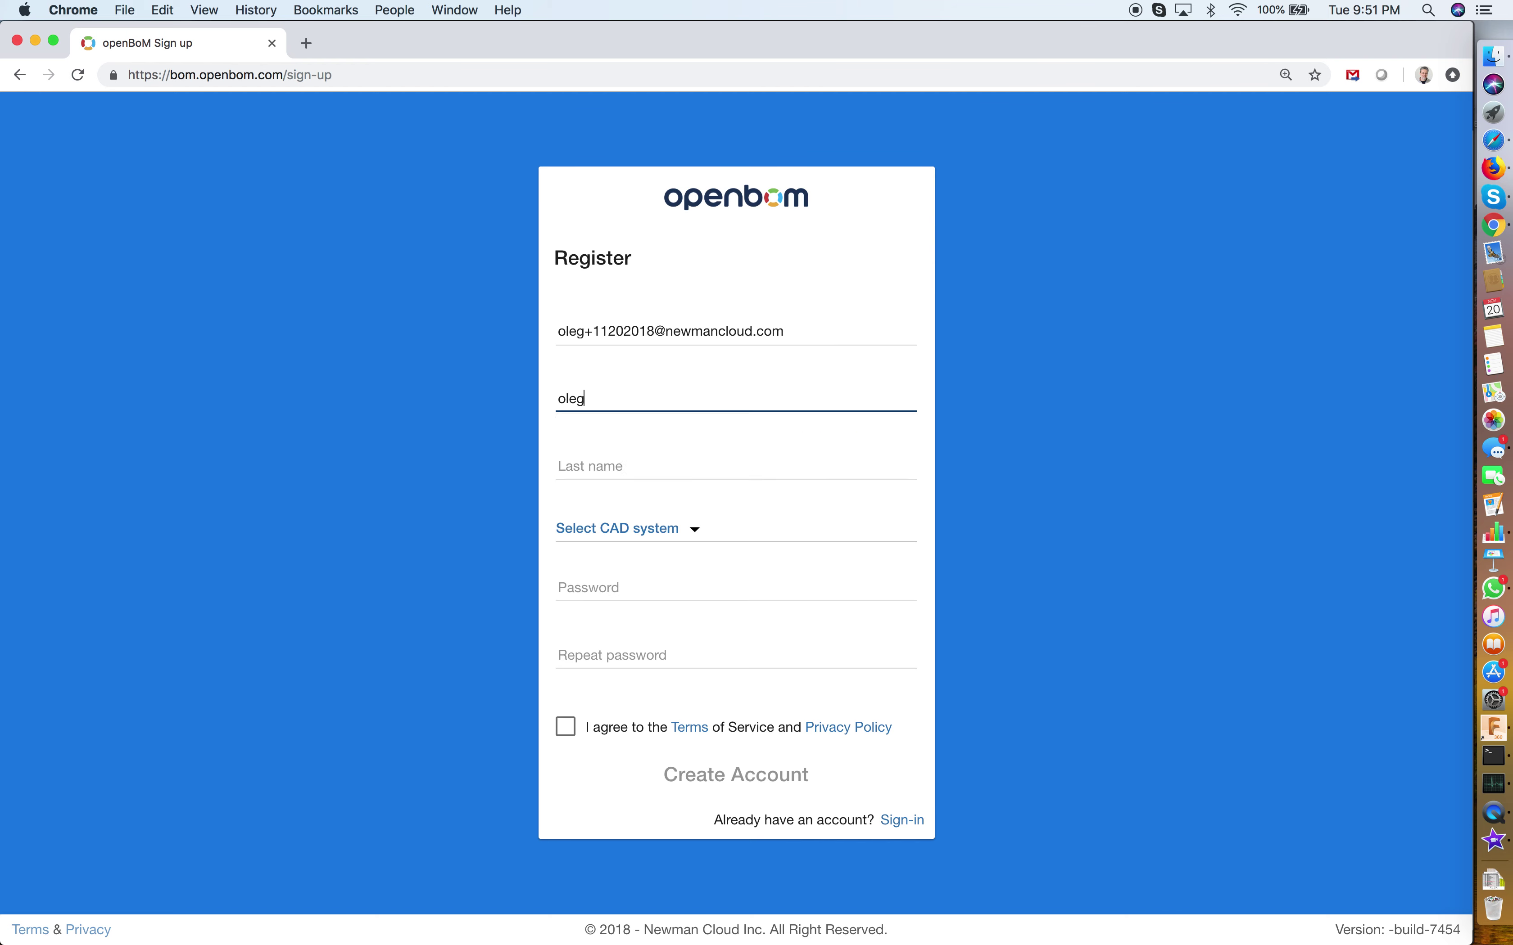
key("Tab")
double_click(619, 328)
key("super+c")
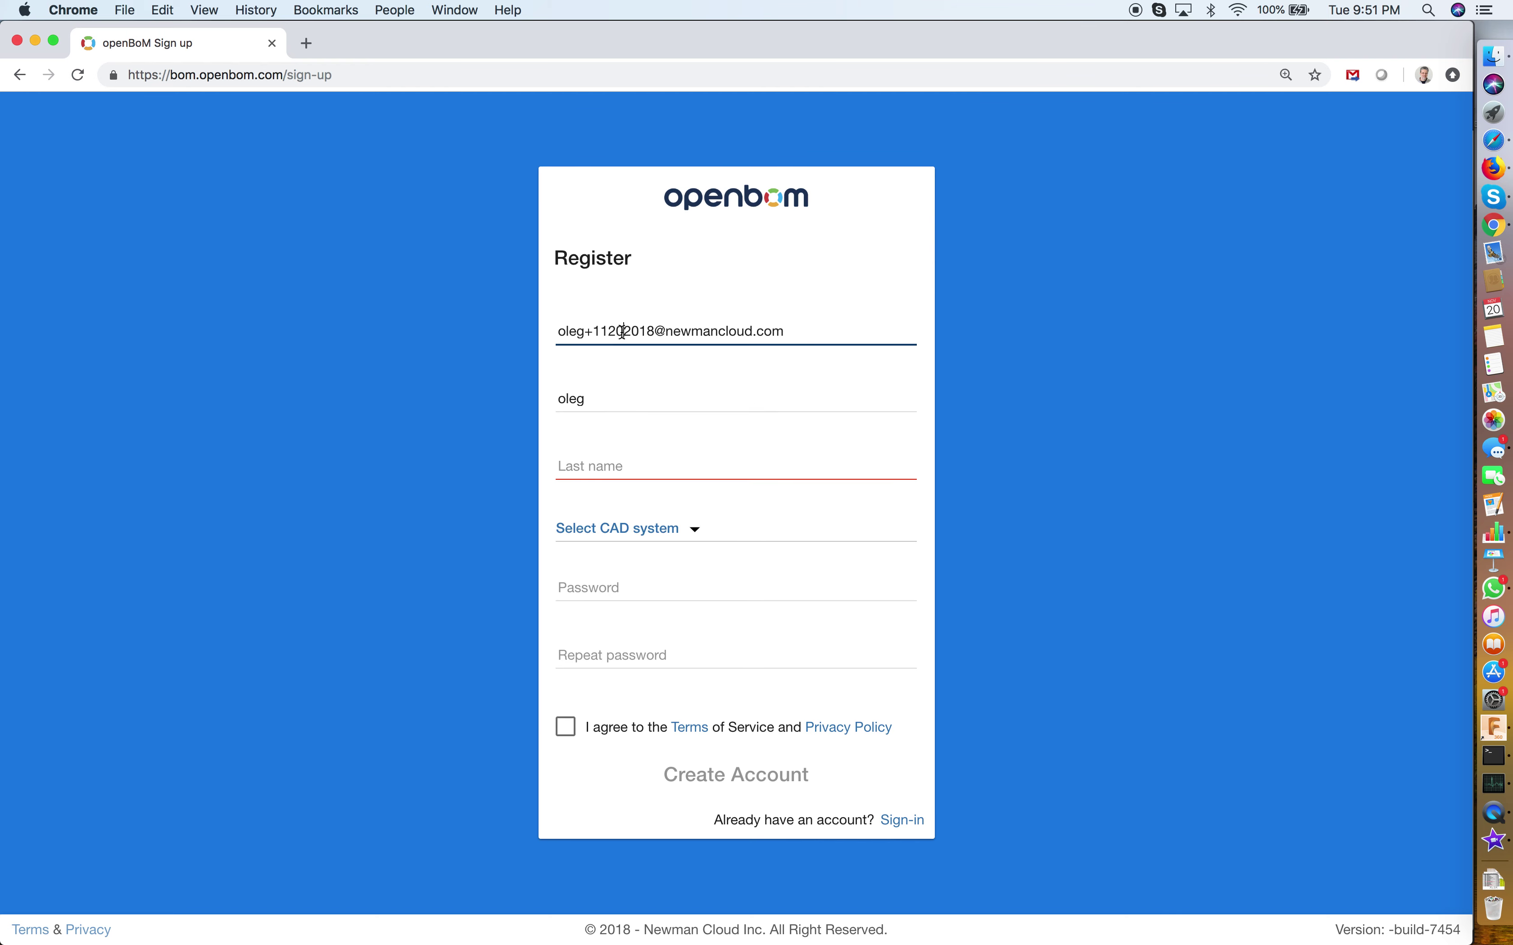
left_click(642, 490)
left_click(613, 468)
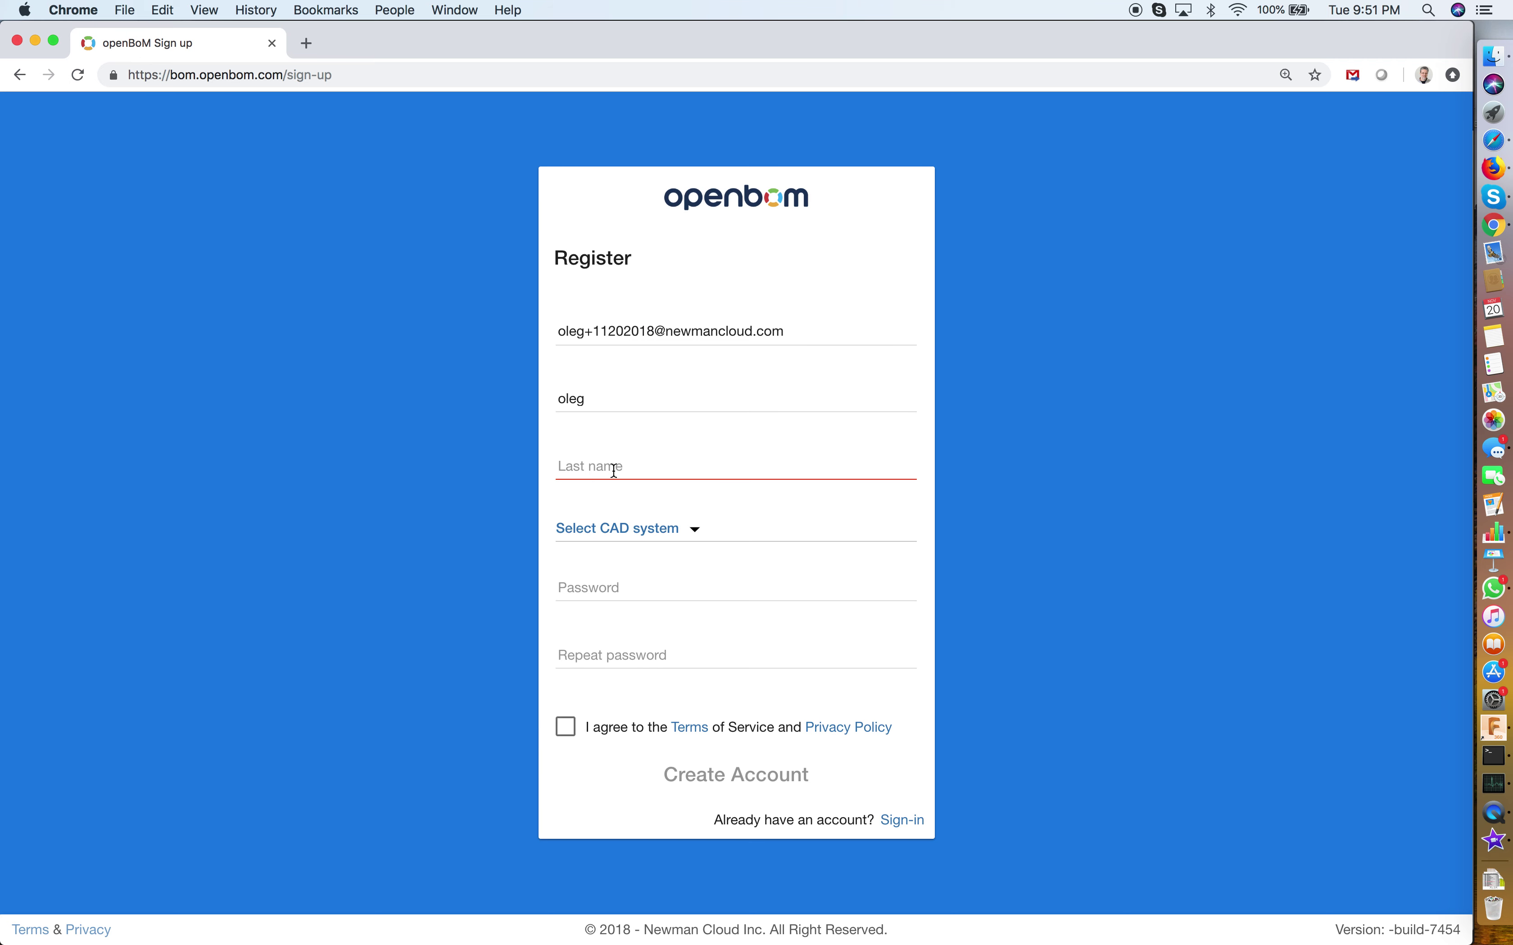
key("super+v")
key("Tab")
Choose 'No integration needed' as the CAD system.
left_click(633, 517)
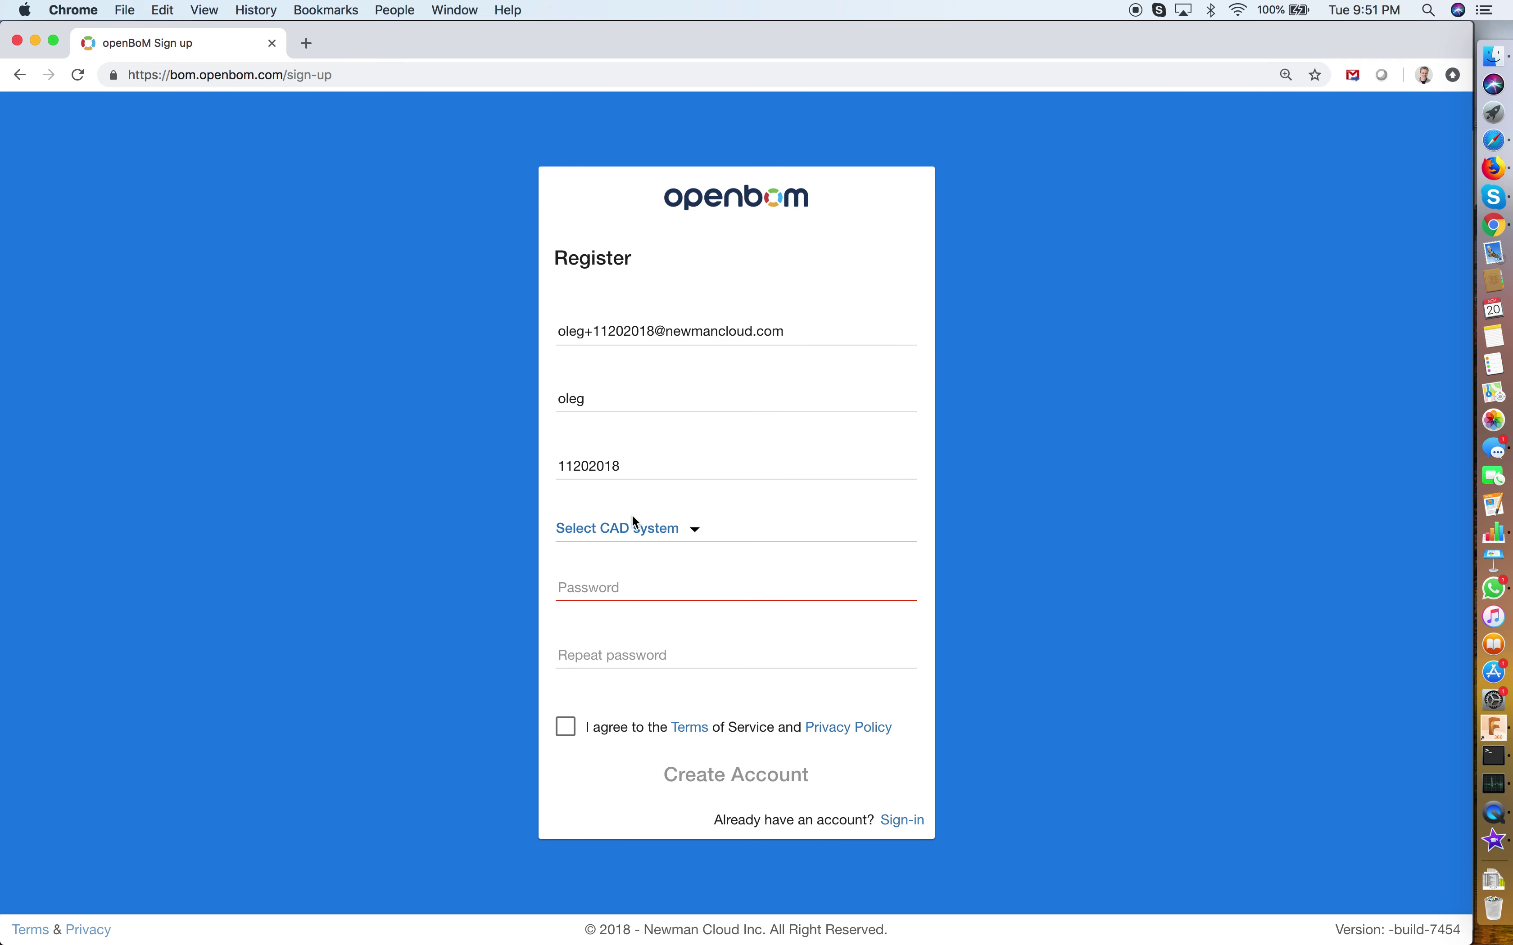
left_click(619, 528)
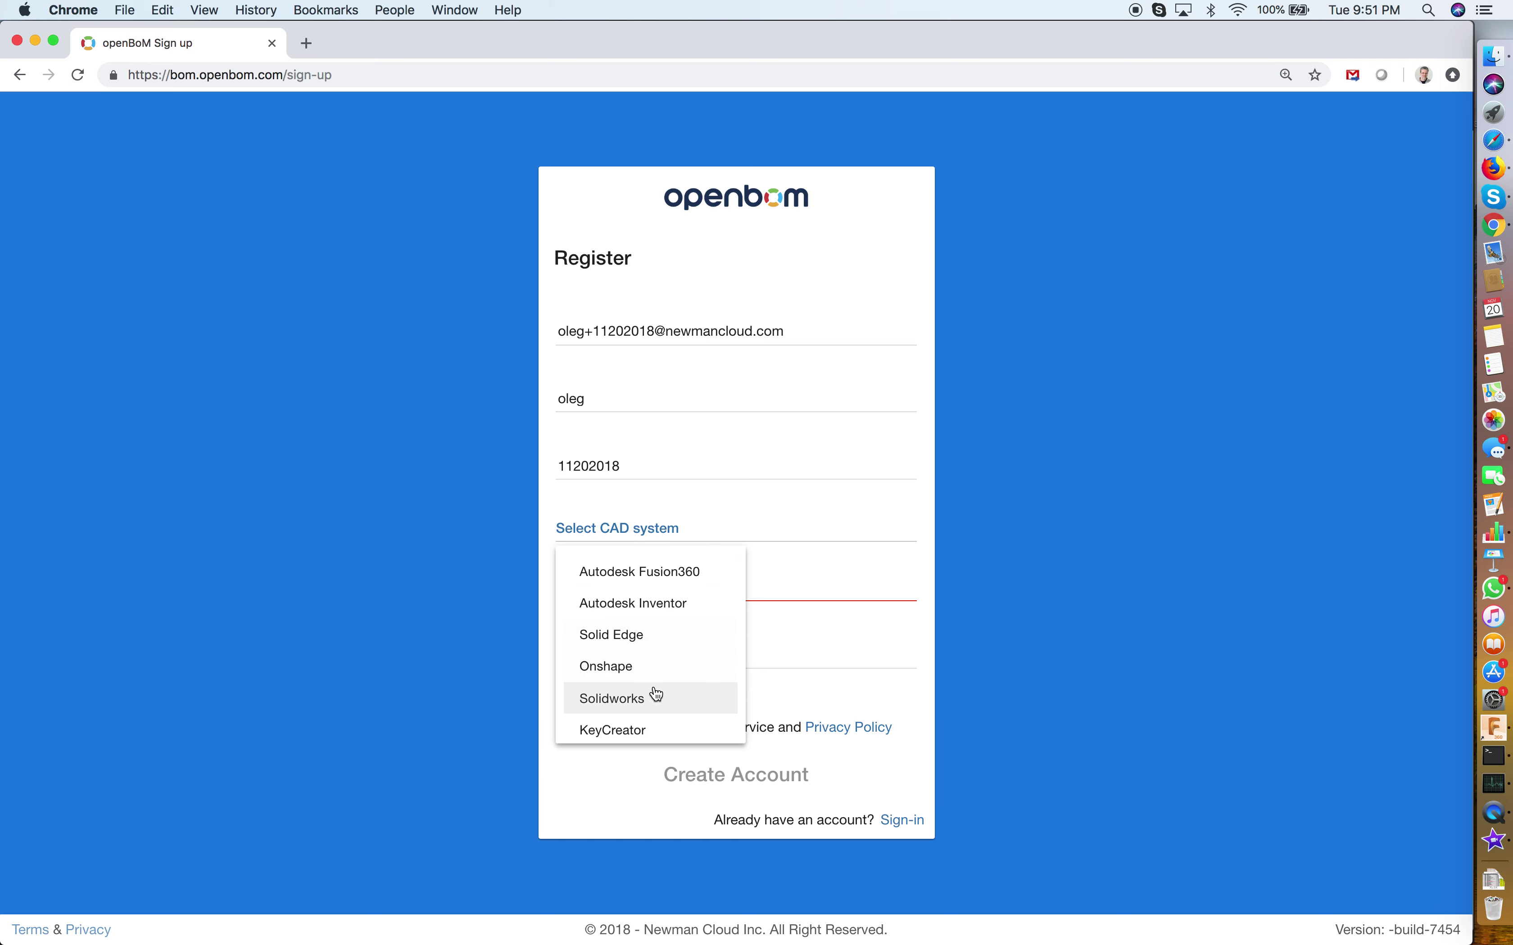
scroll(658, 695, "down", 3)
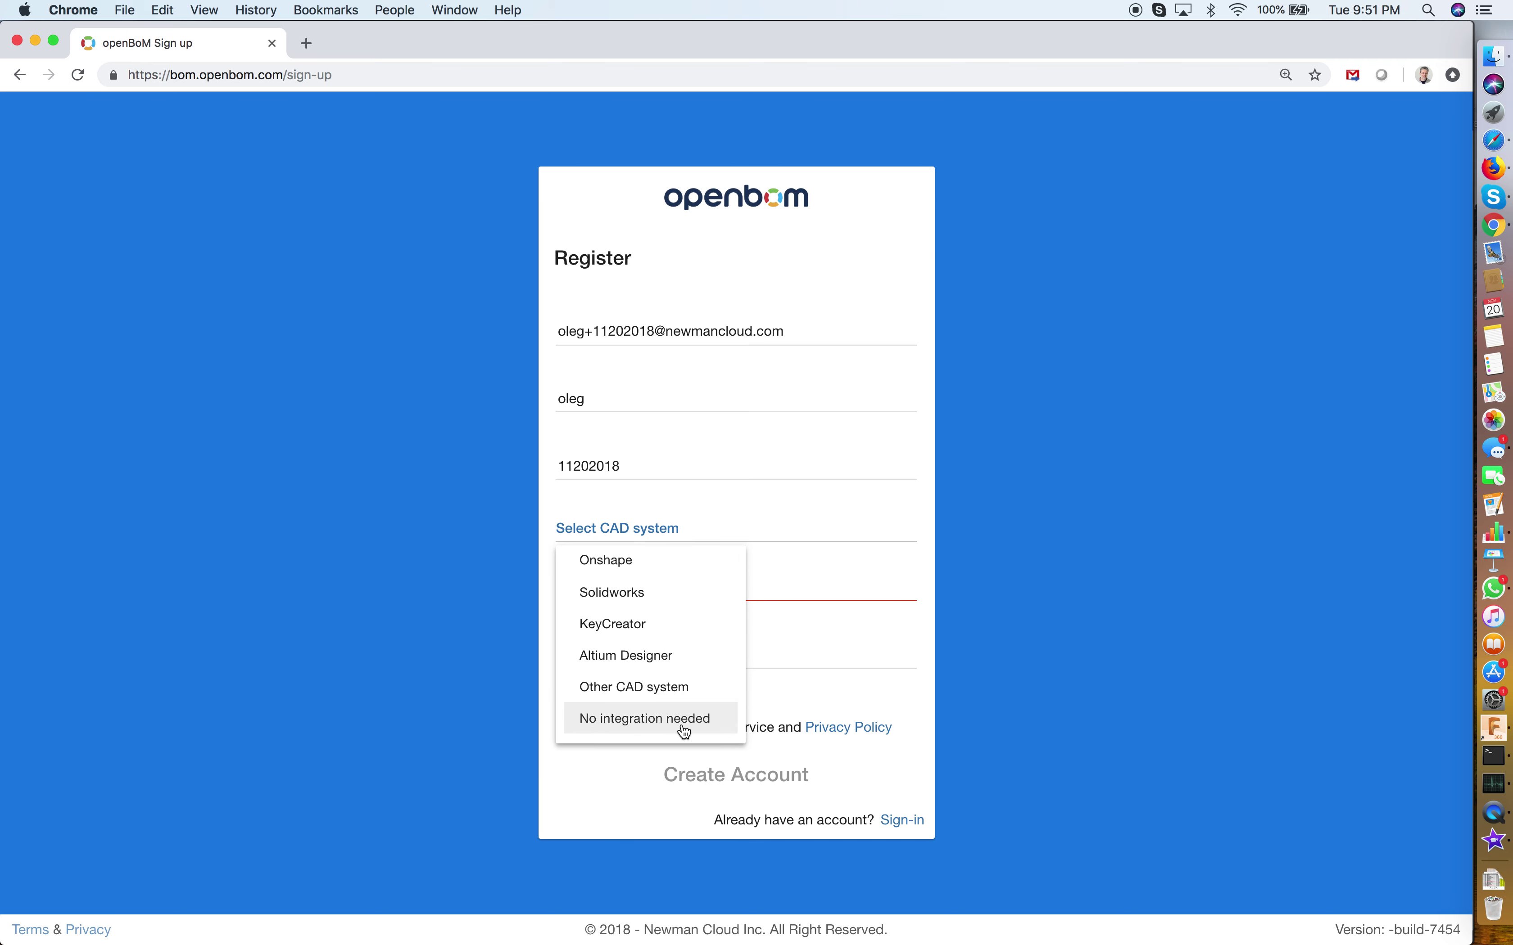
left_click(680, 727)
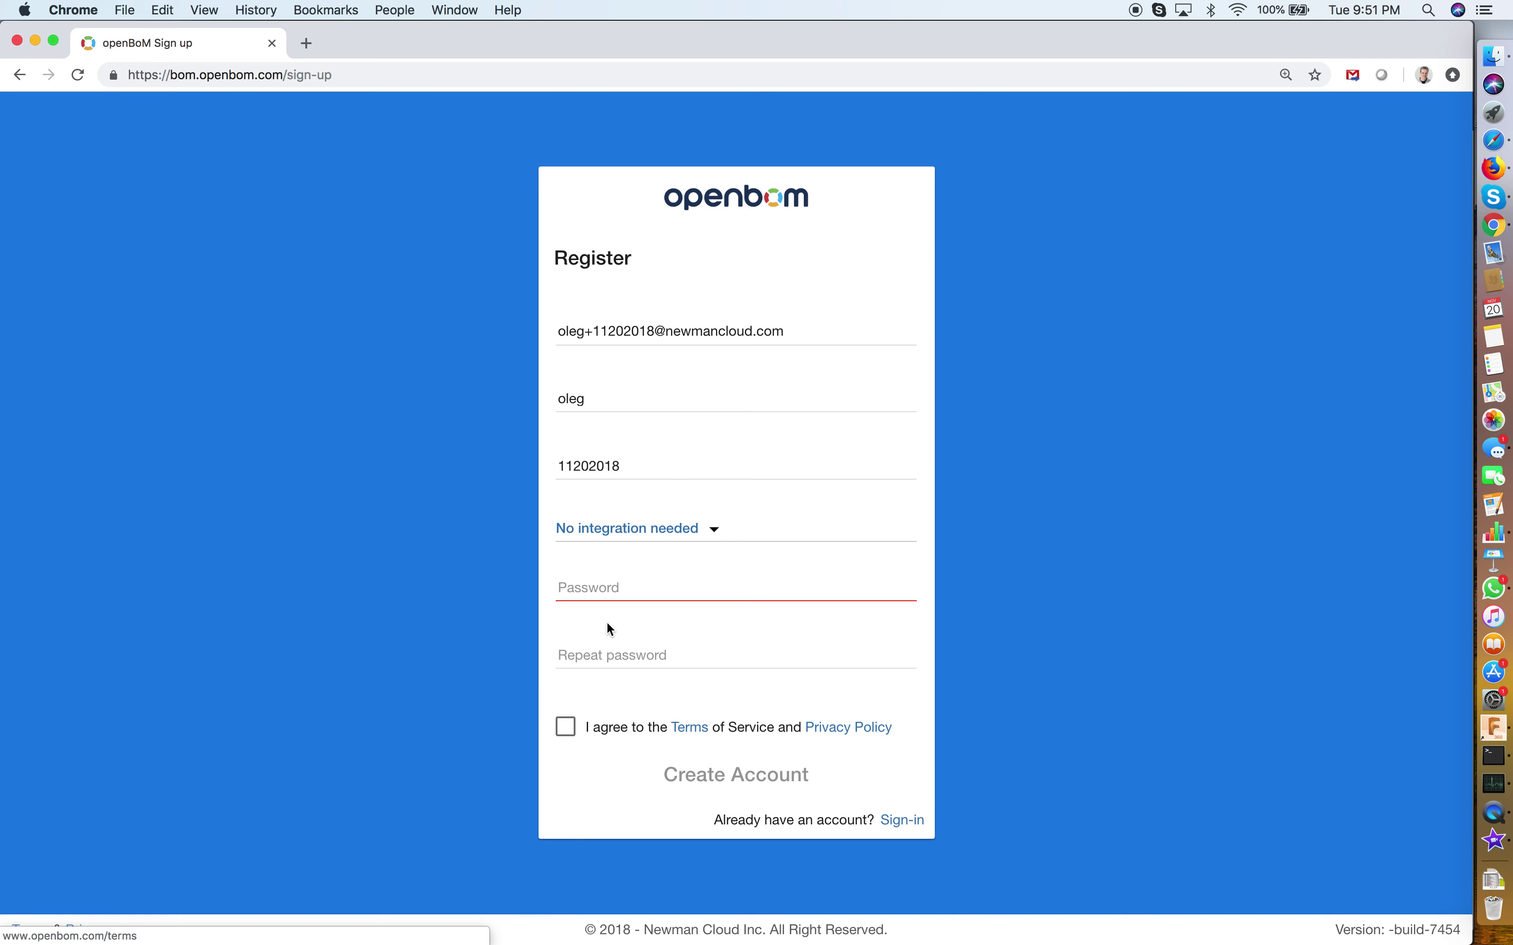
Enter the account password, repeat it, and accept the terms of service.
left_click(606, 590)
type("••••••••••")
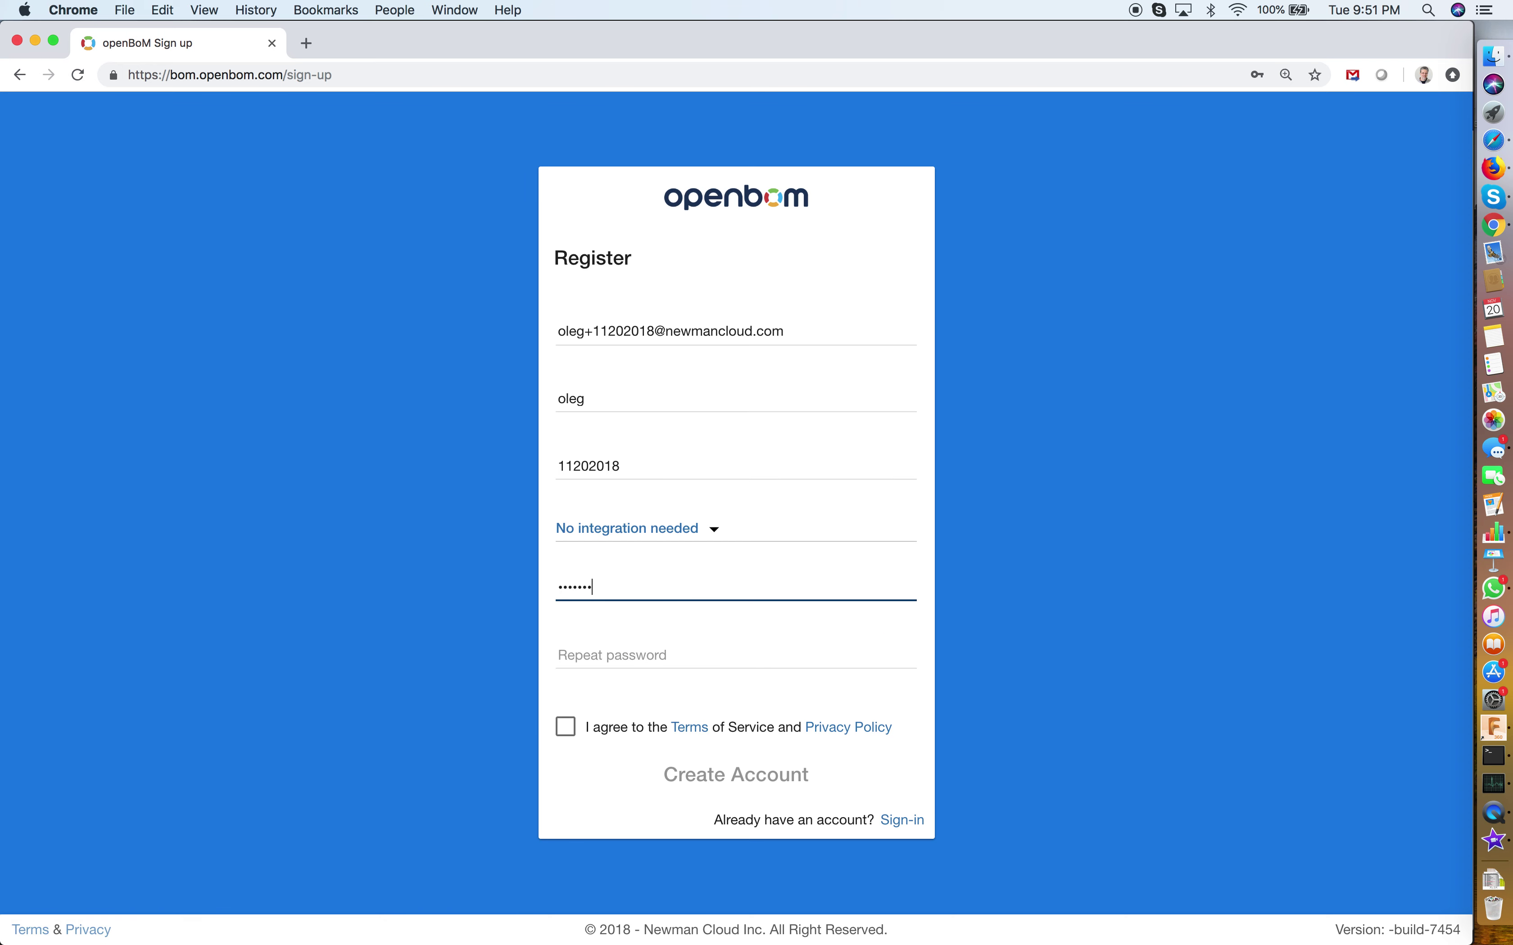
key("Tab")
type("••••••••••")
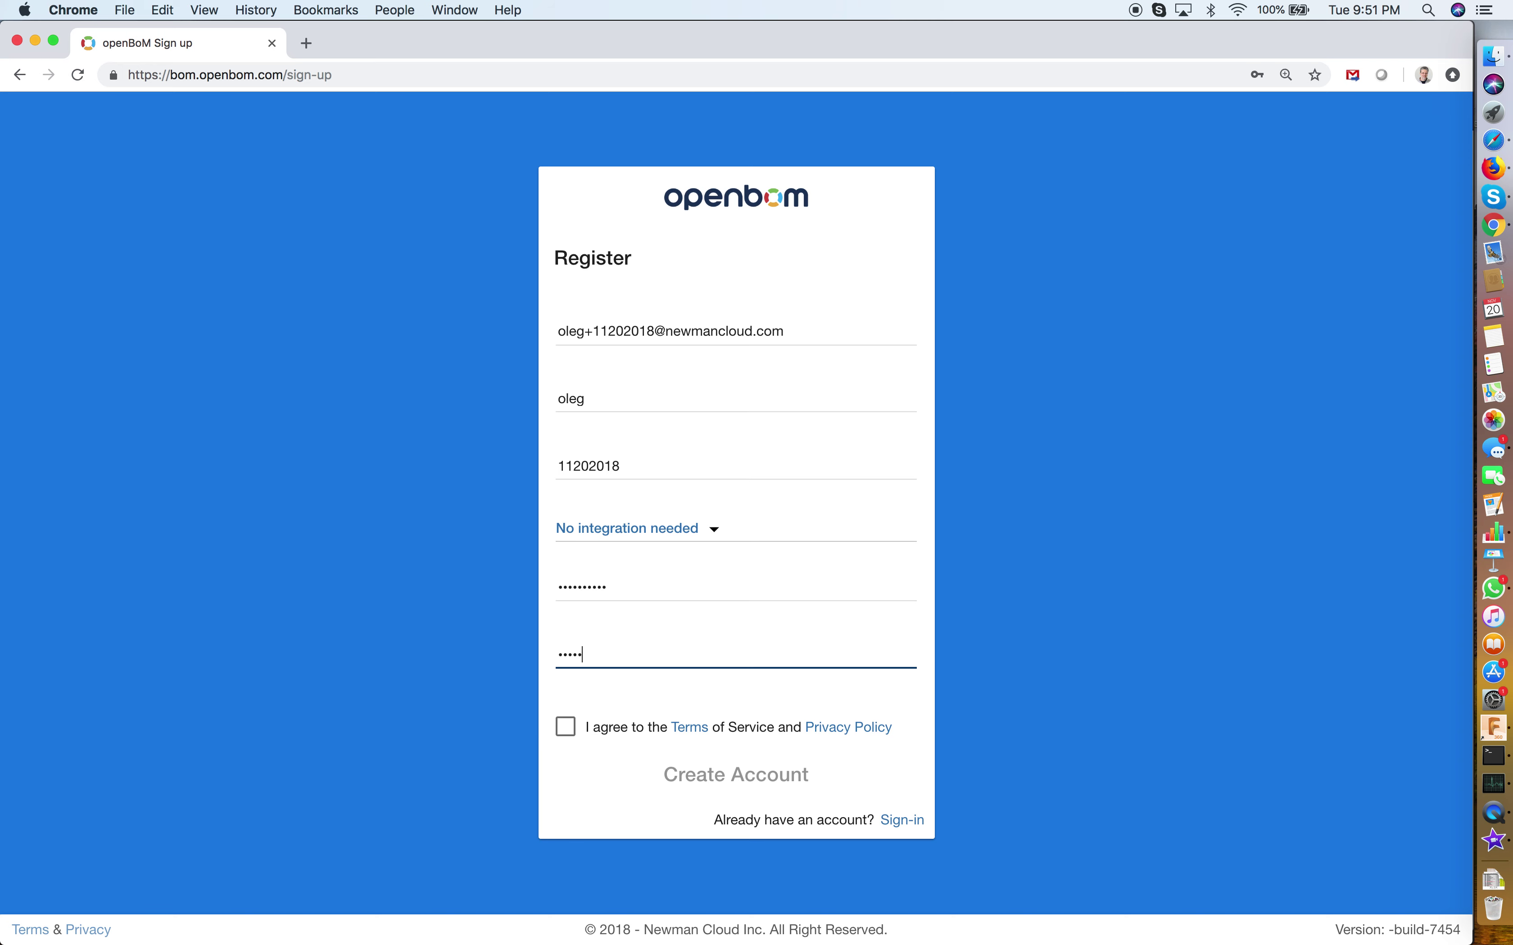
key("Tab")
key("space")
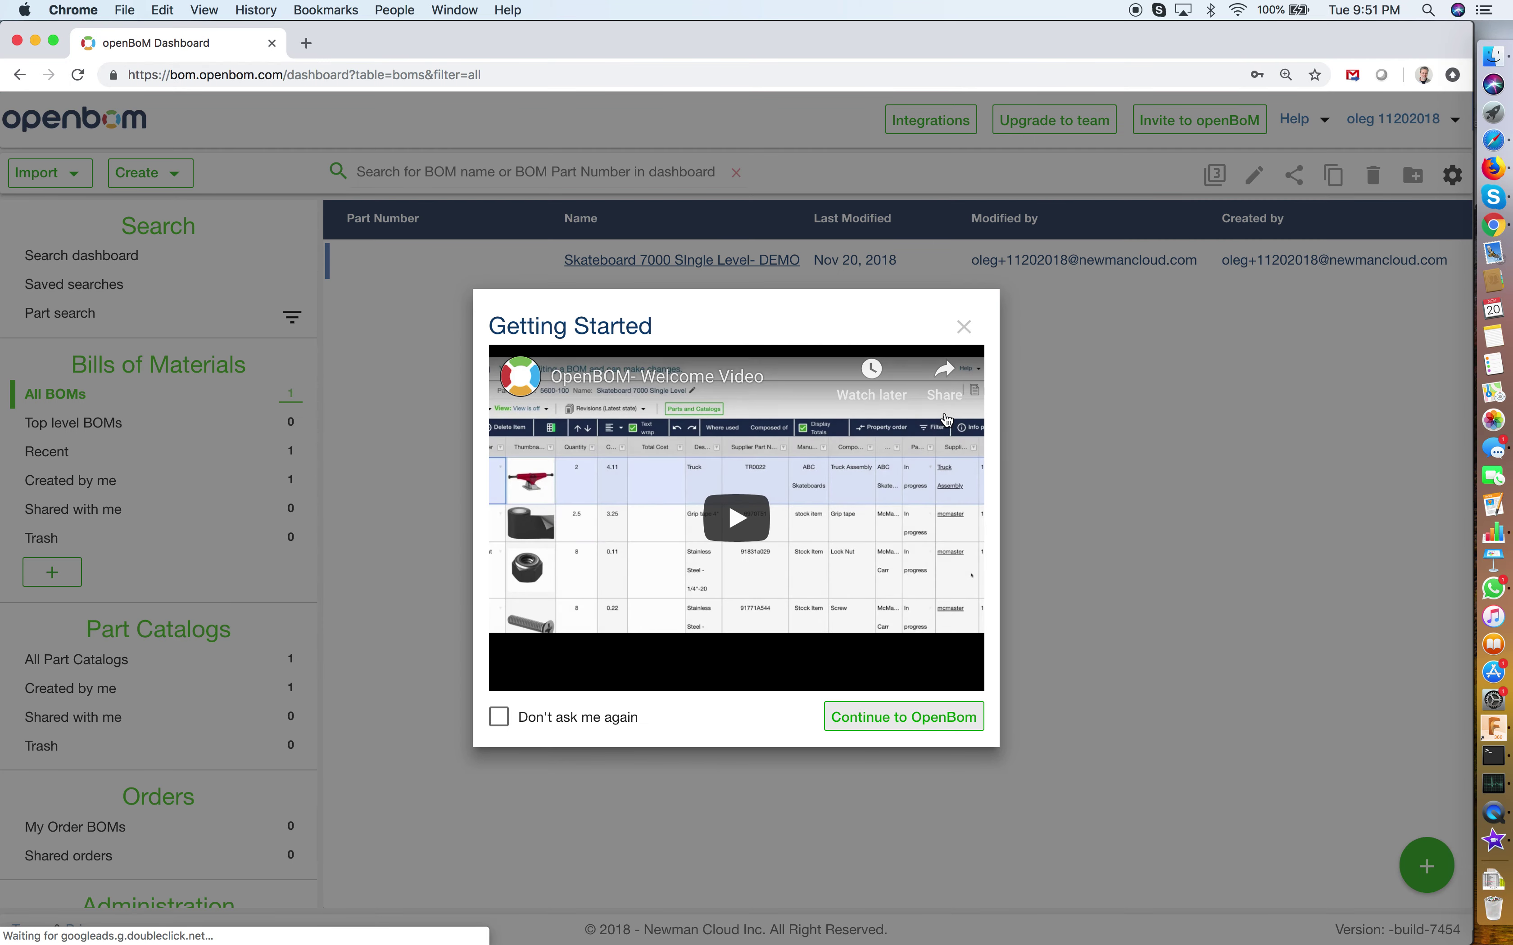
Dismiss the Getting Started video and view the Skateboard PartsMaster- DEMO catalog.
left_click(963, 327)
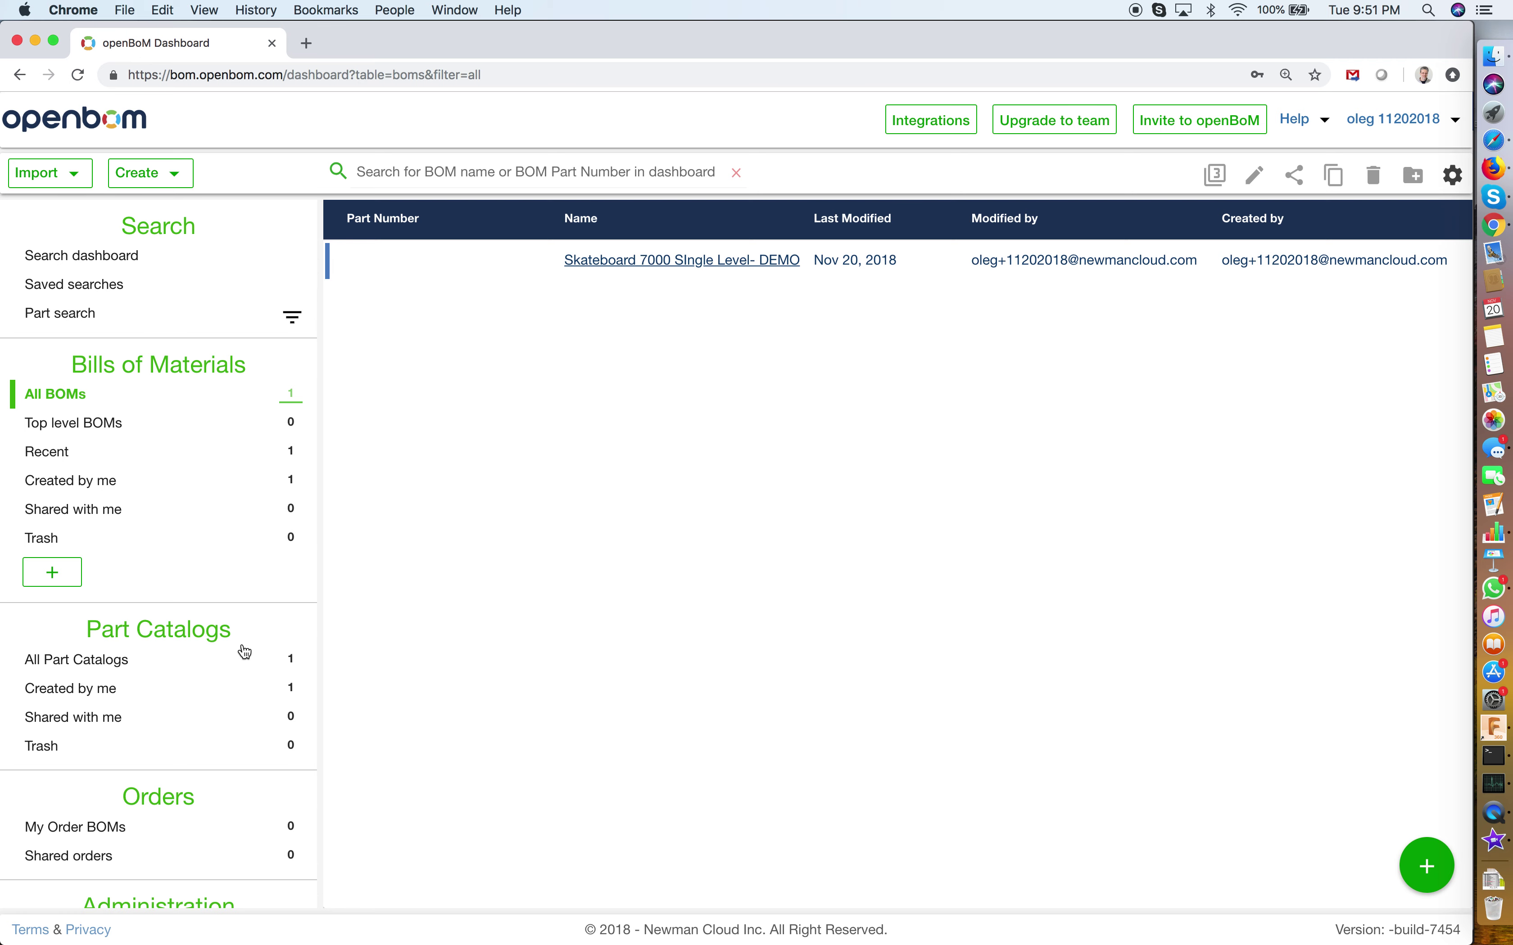
left_click(184, 663)
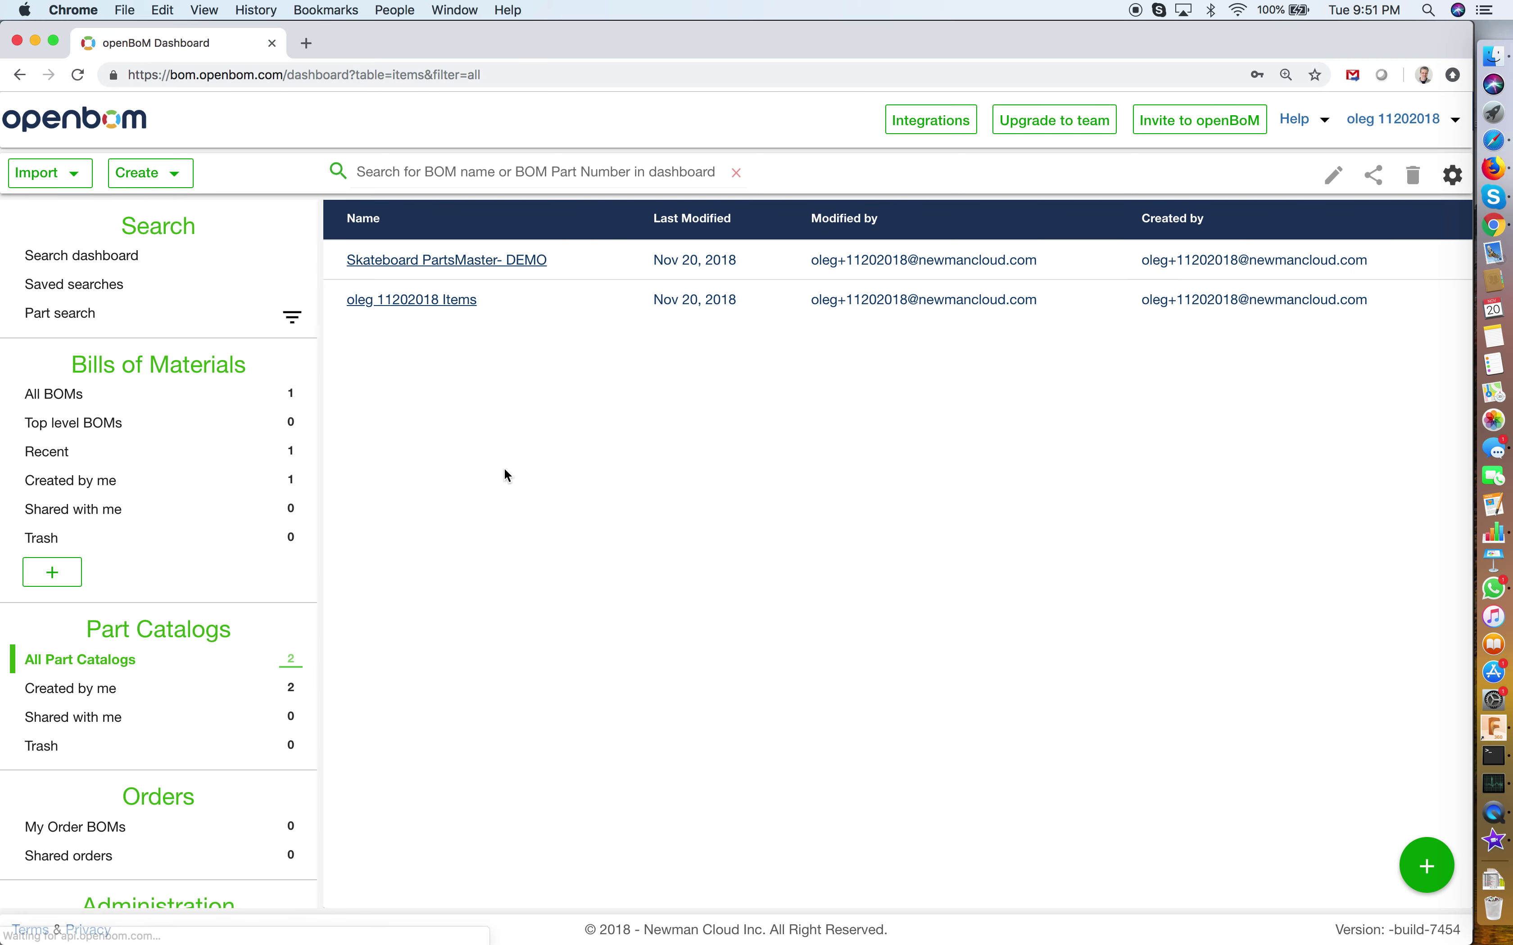
left_click(507, 260)
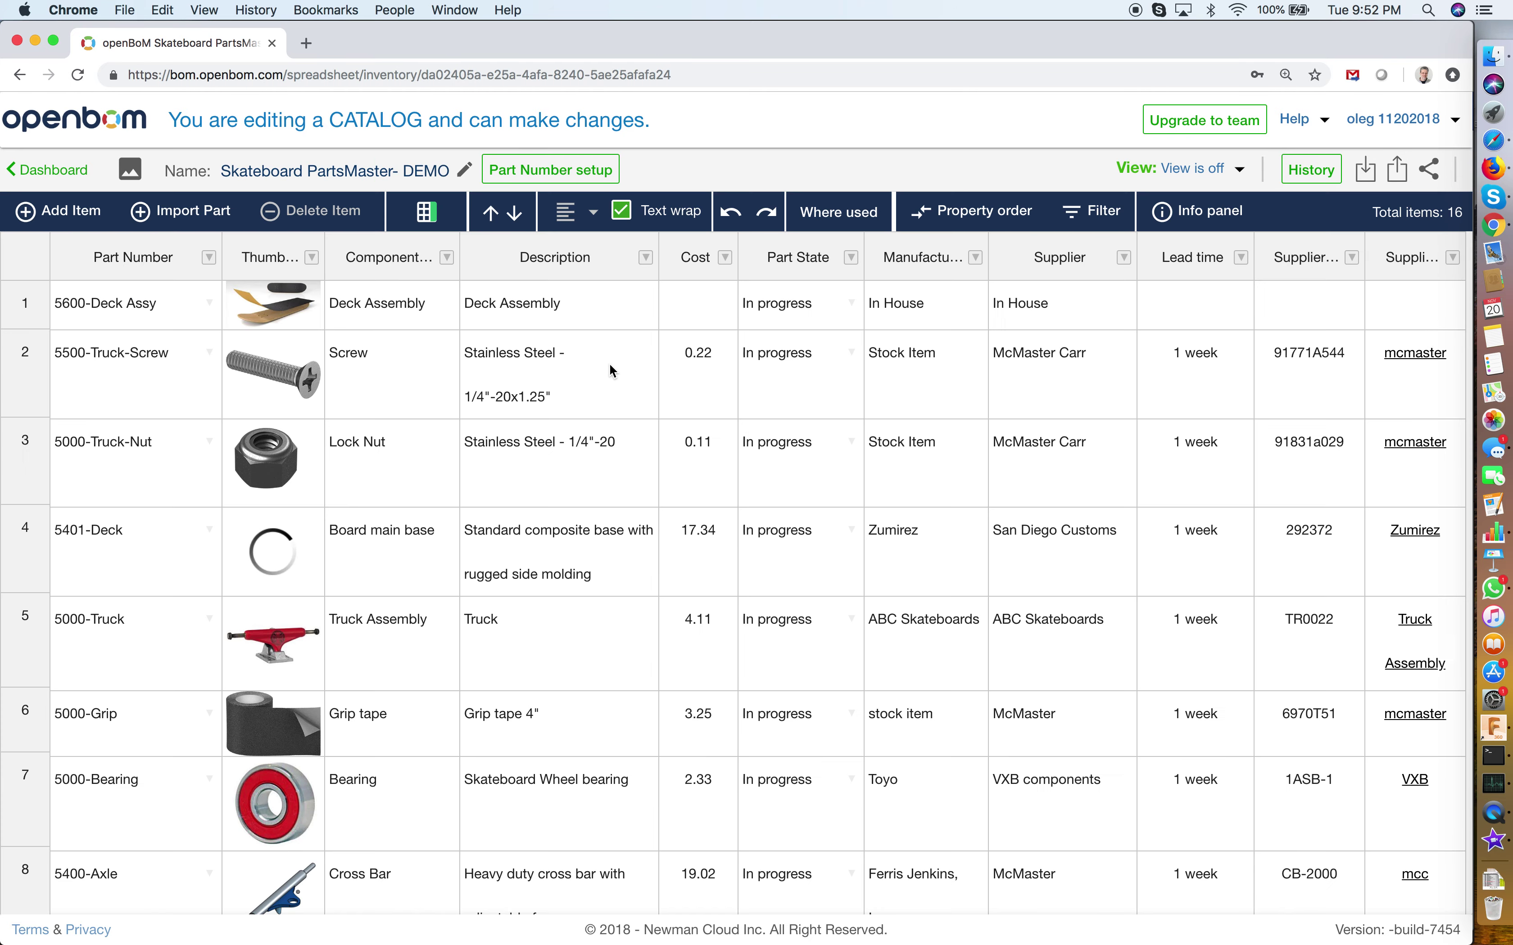
Return to the dashboard, list all BOMs and open the Skateboard 7000 single-level BOM.
left_click(63, 175)
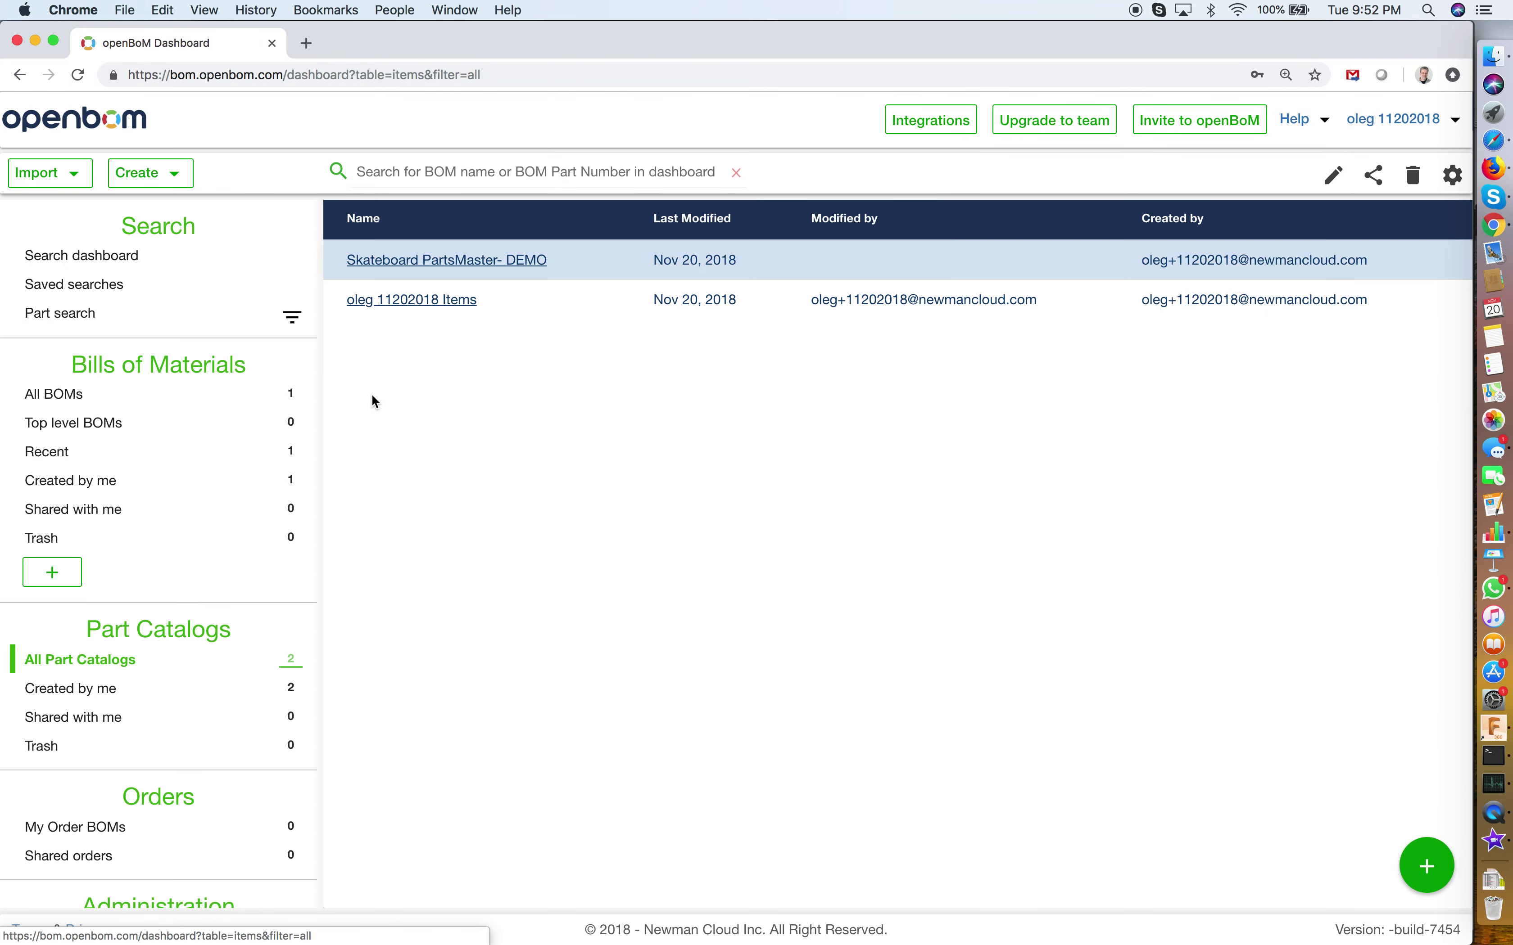
left_click(150, 392)
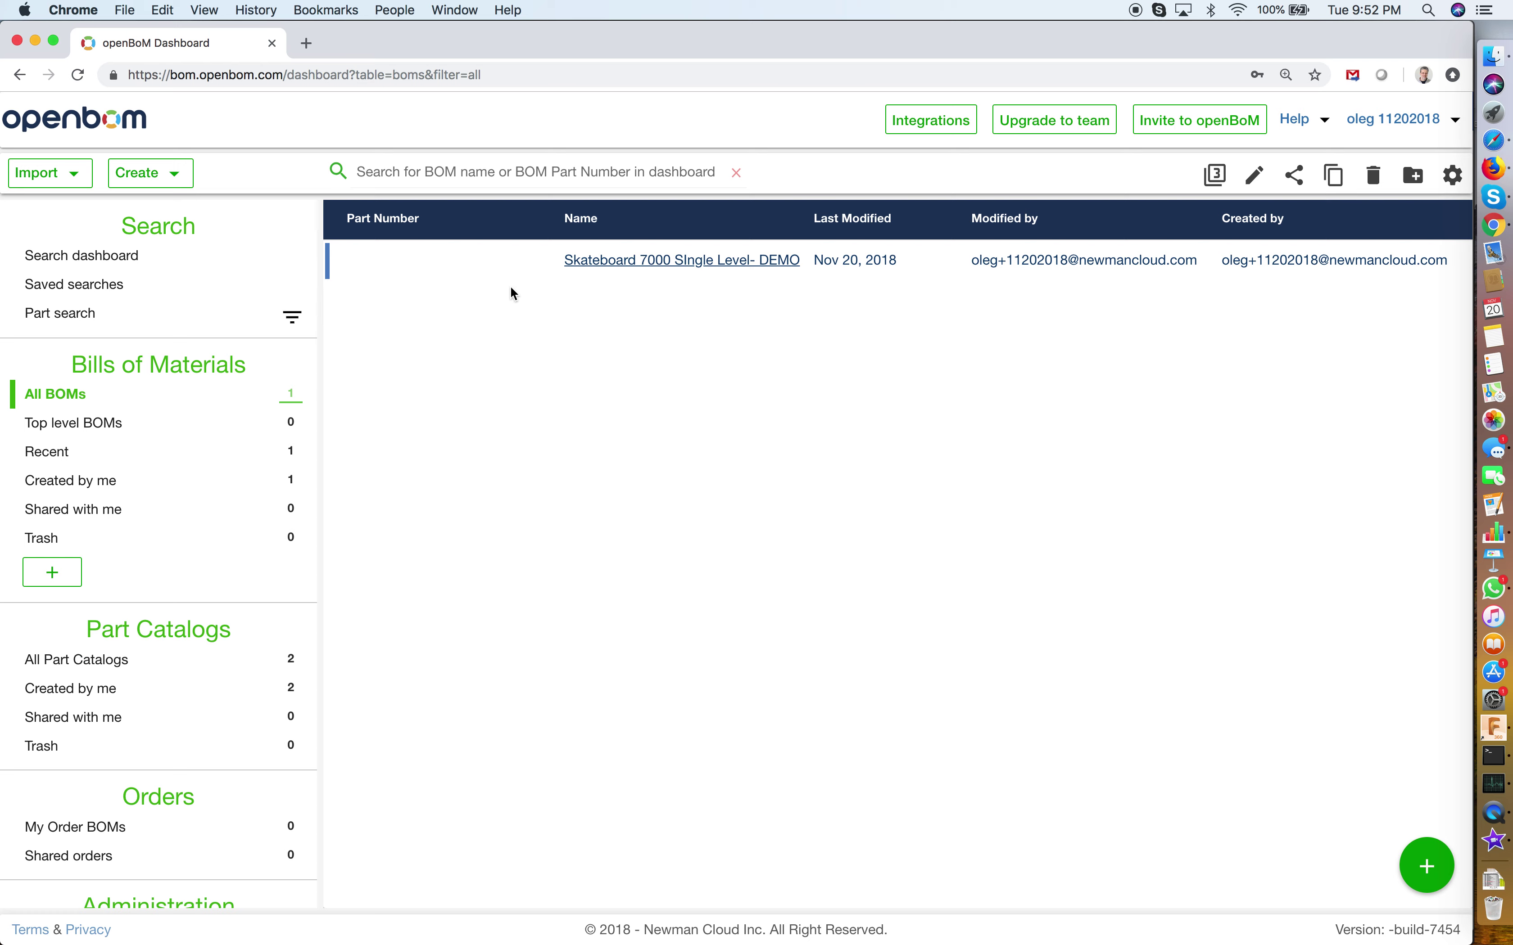
left_click(591, 265)
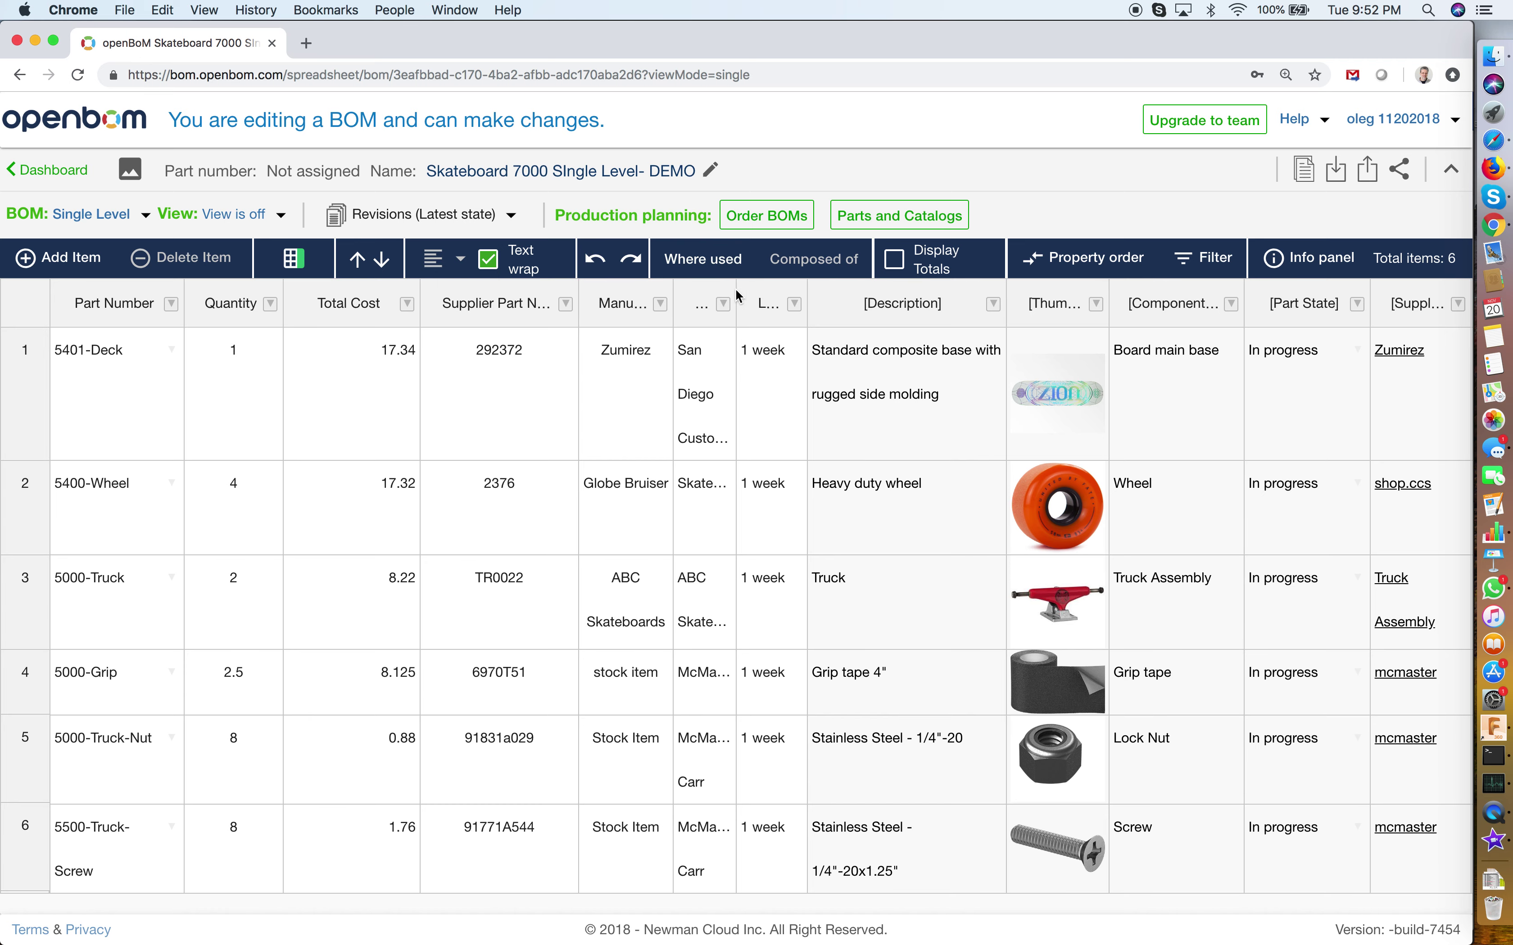
Widen the Supplier column so full supplier names show, then bring up the BOM filters.
left_click_drag(737, 296, 811, 320)
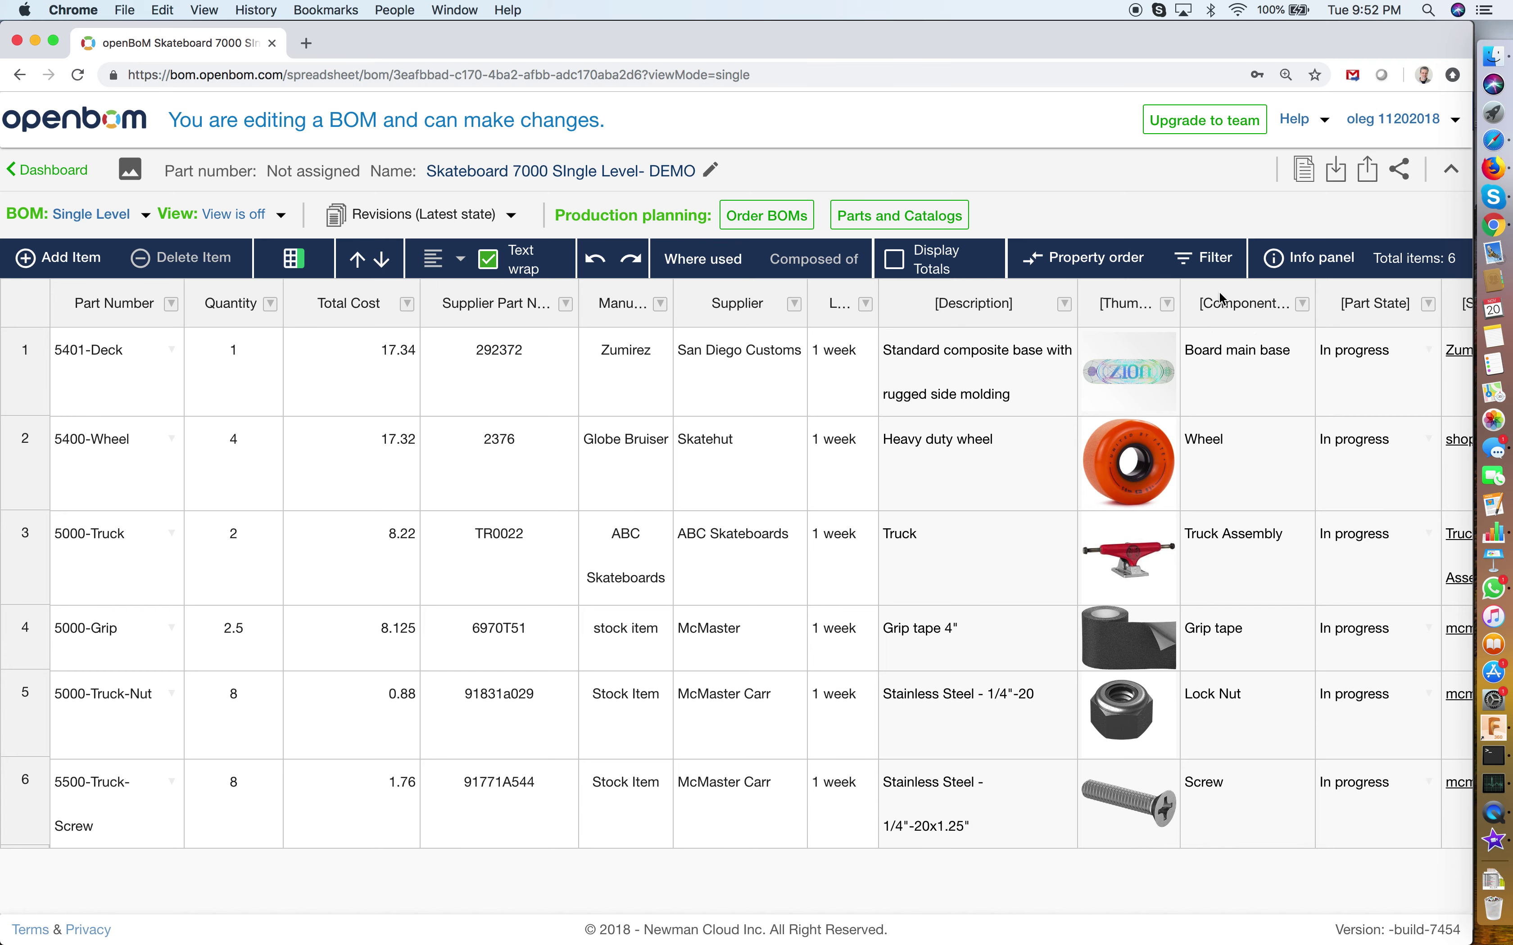
left_click(1212, 267)
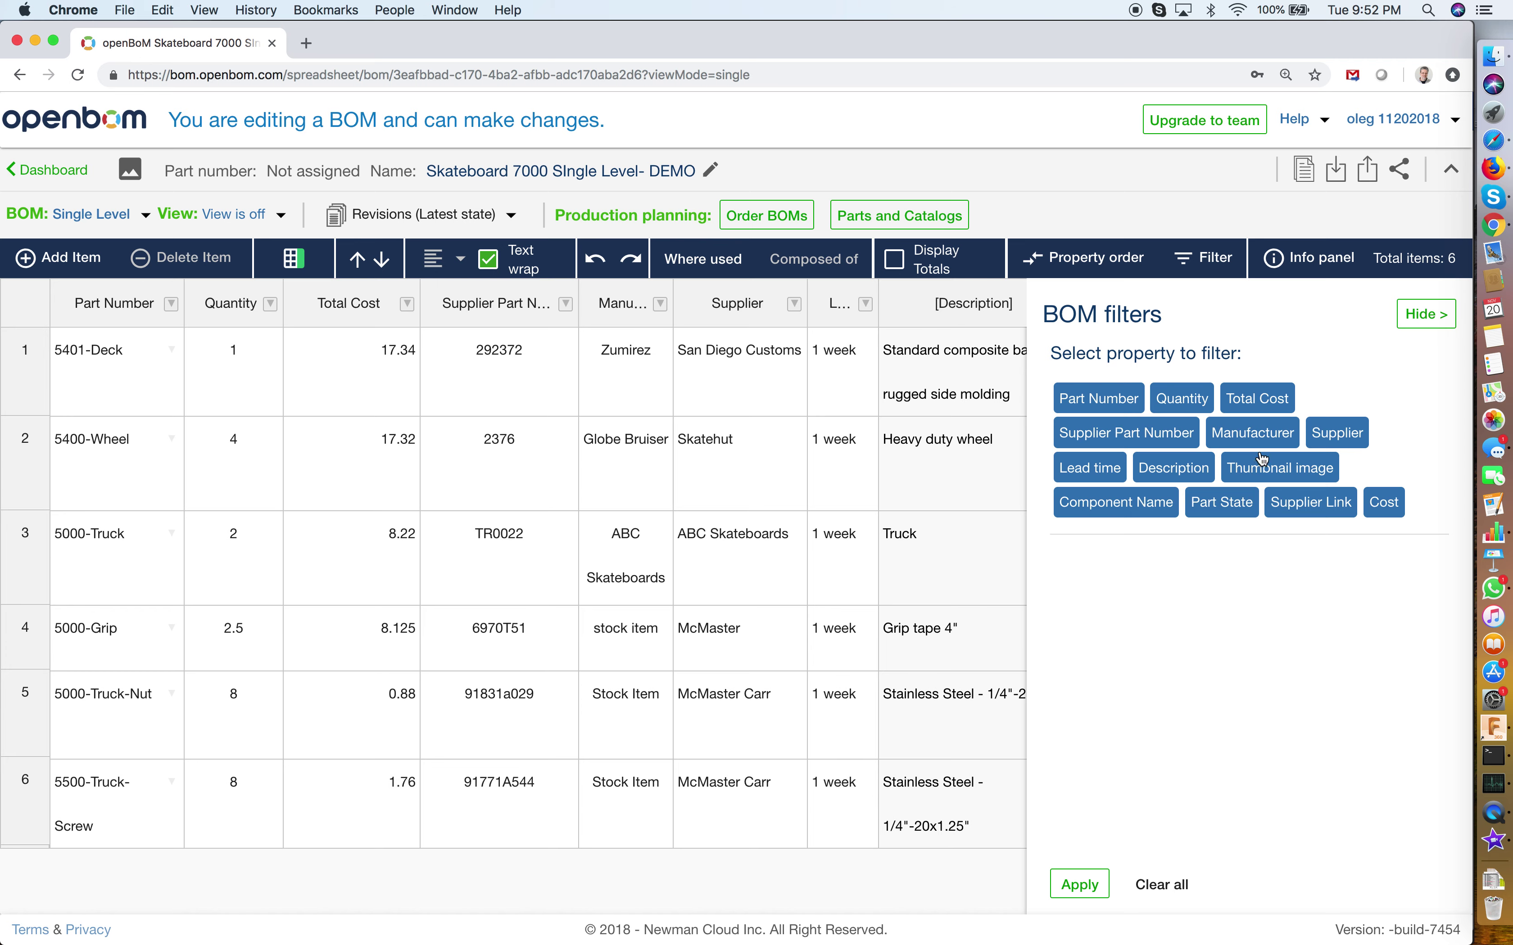
Filter the BOM by Manufacturer containing 'stock', then close the filters and reload the page.
left_click(1255, 433)
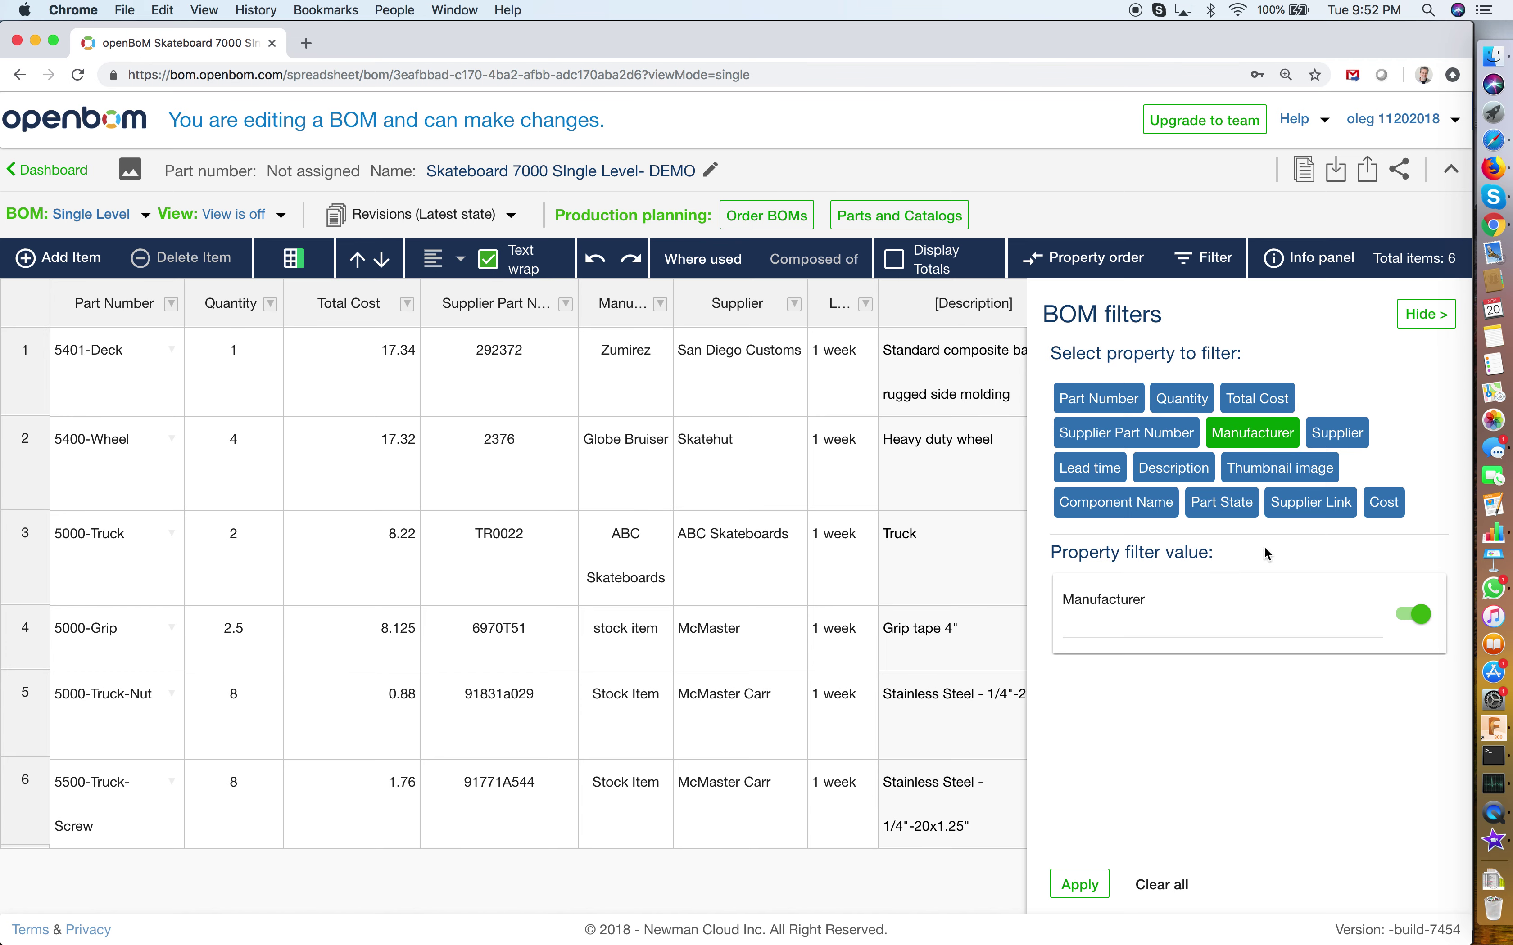
left_click(1098, 625)
type("stock")
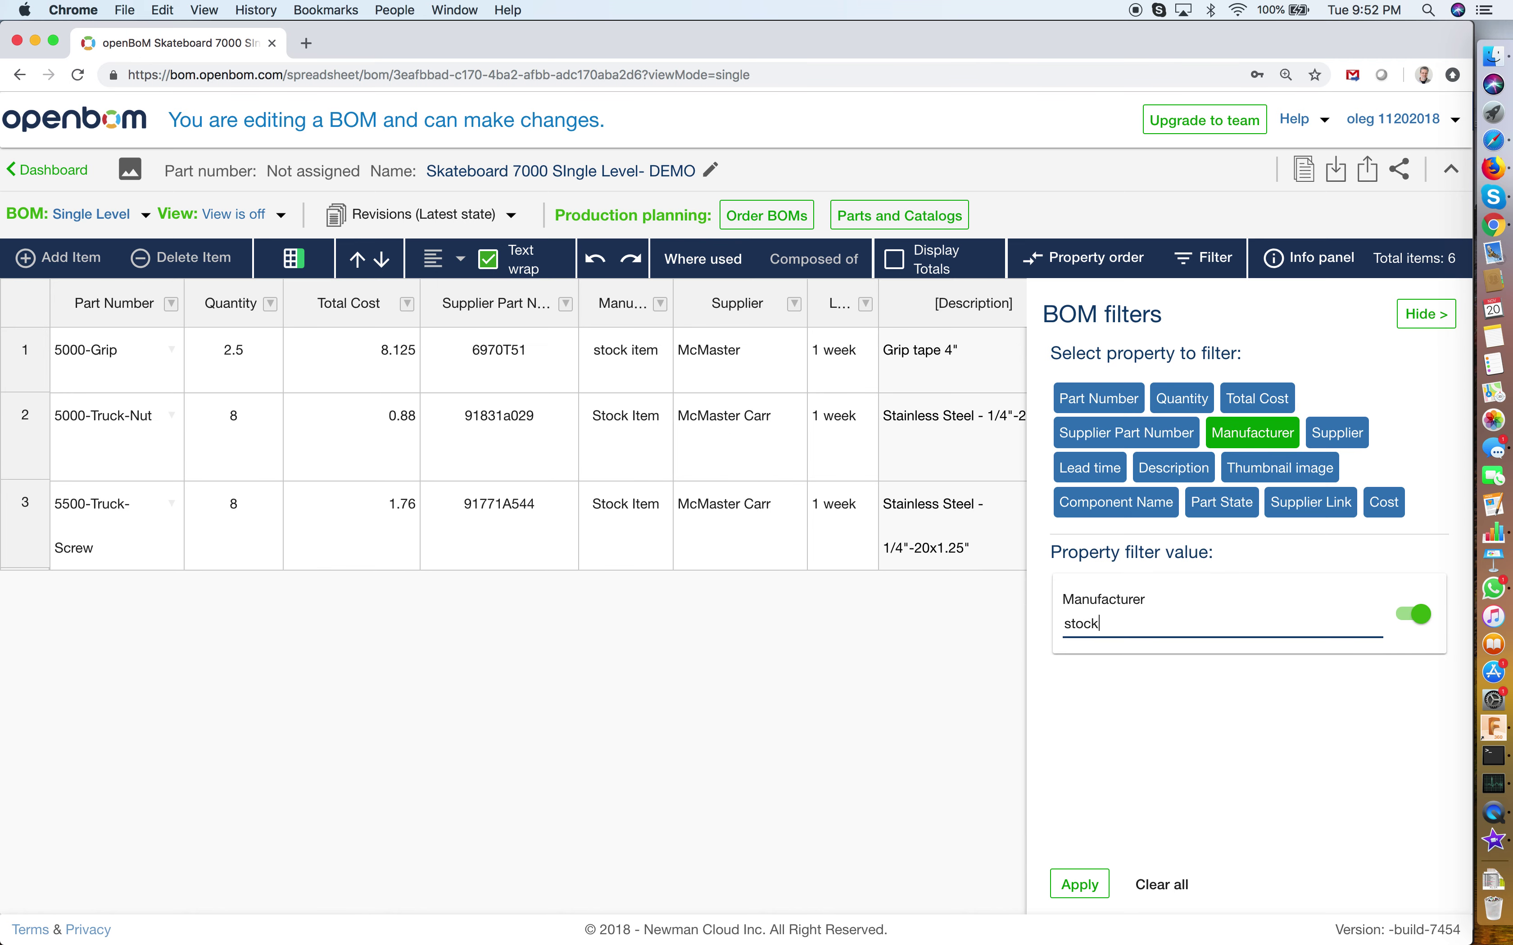
left_click(473, 489)
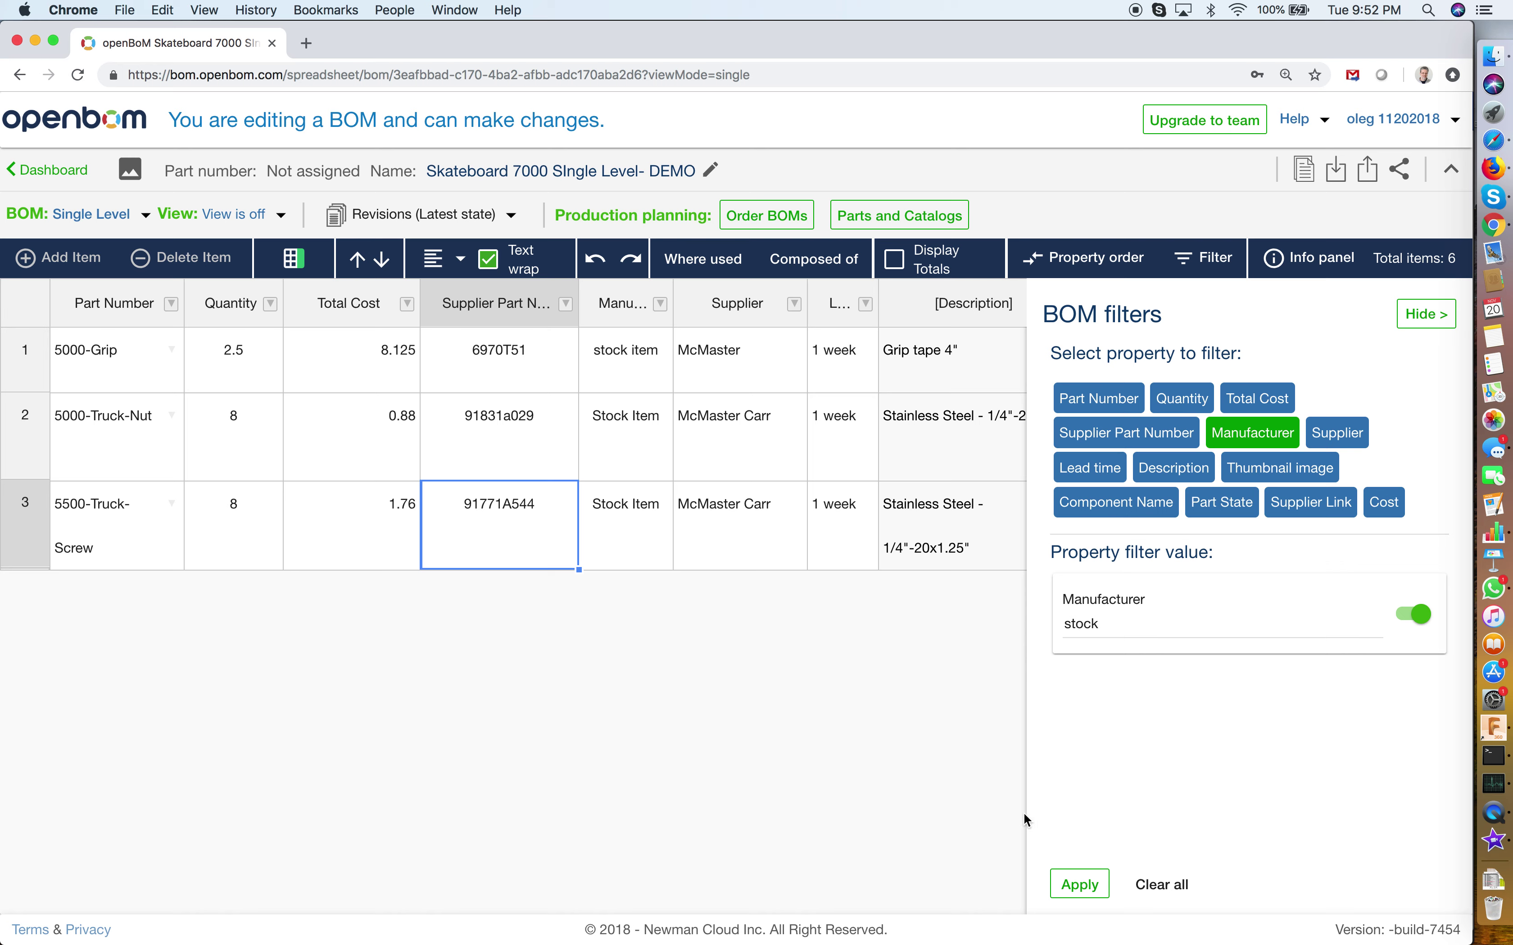
left_click(459, 388)
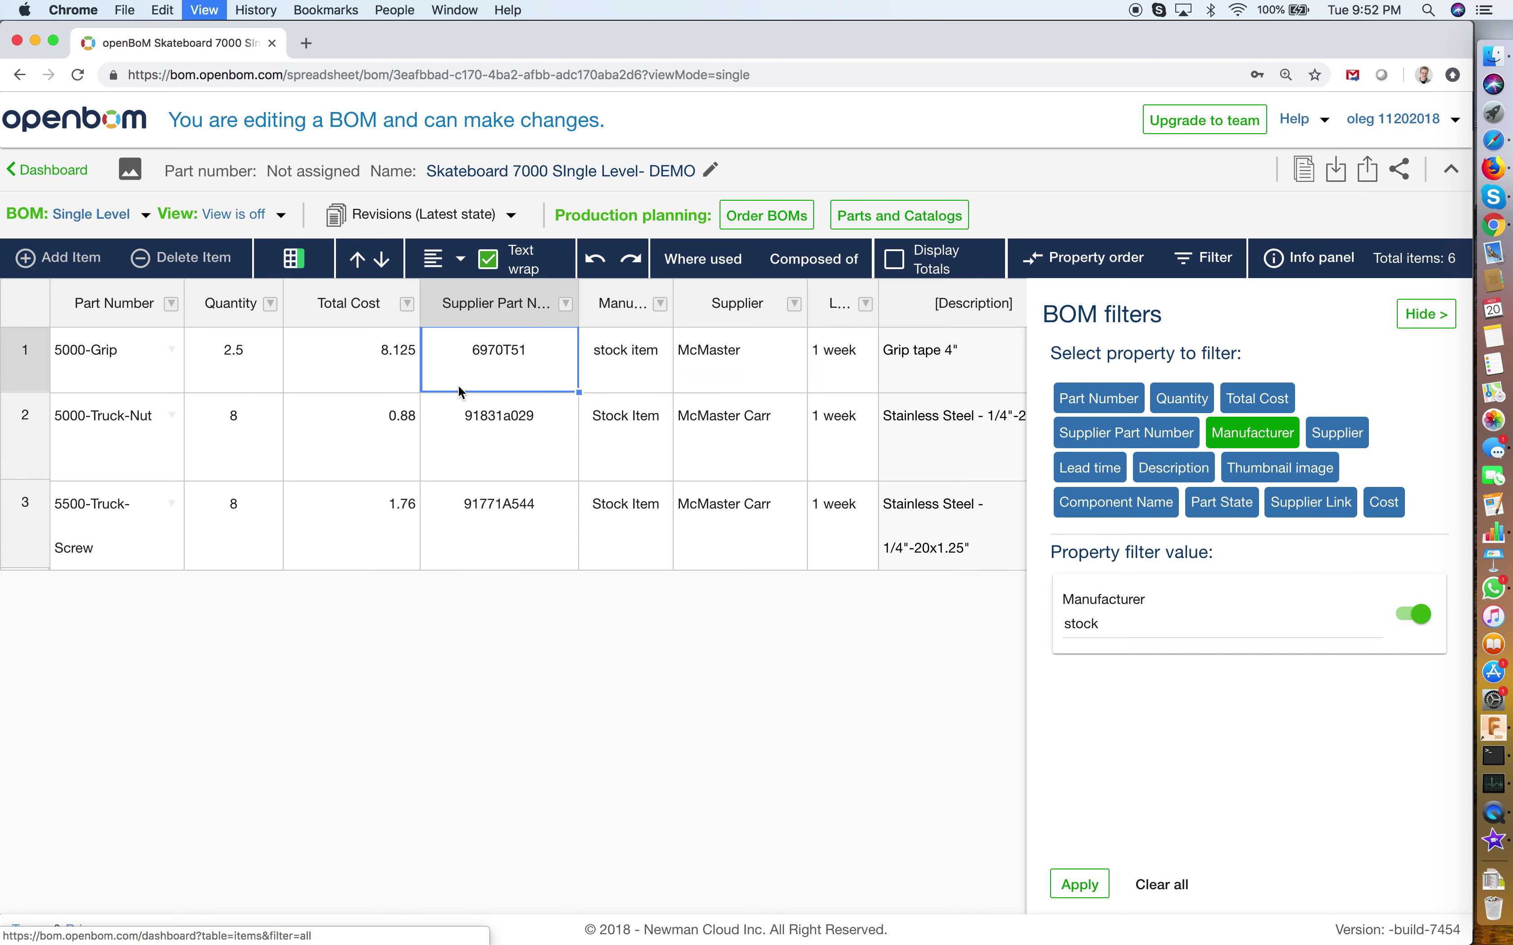
key("super+r")
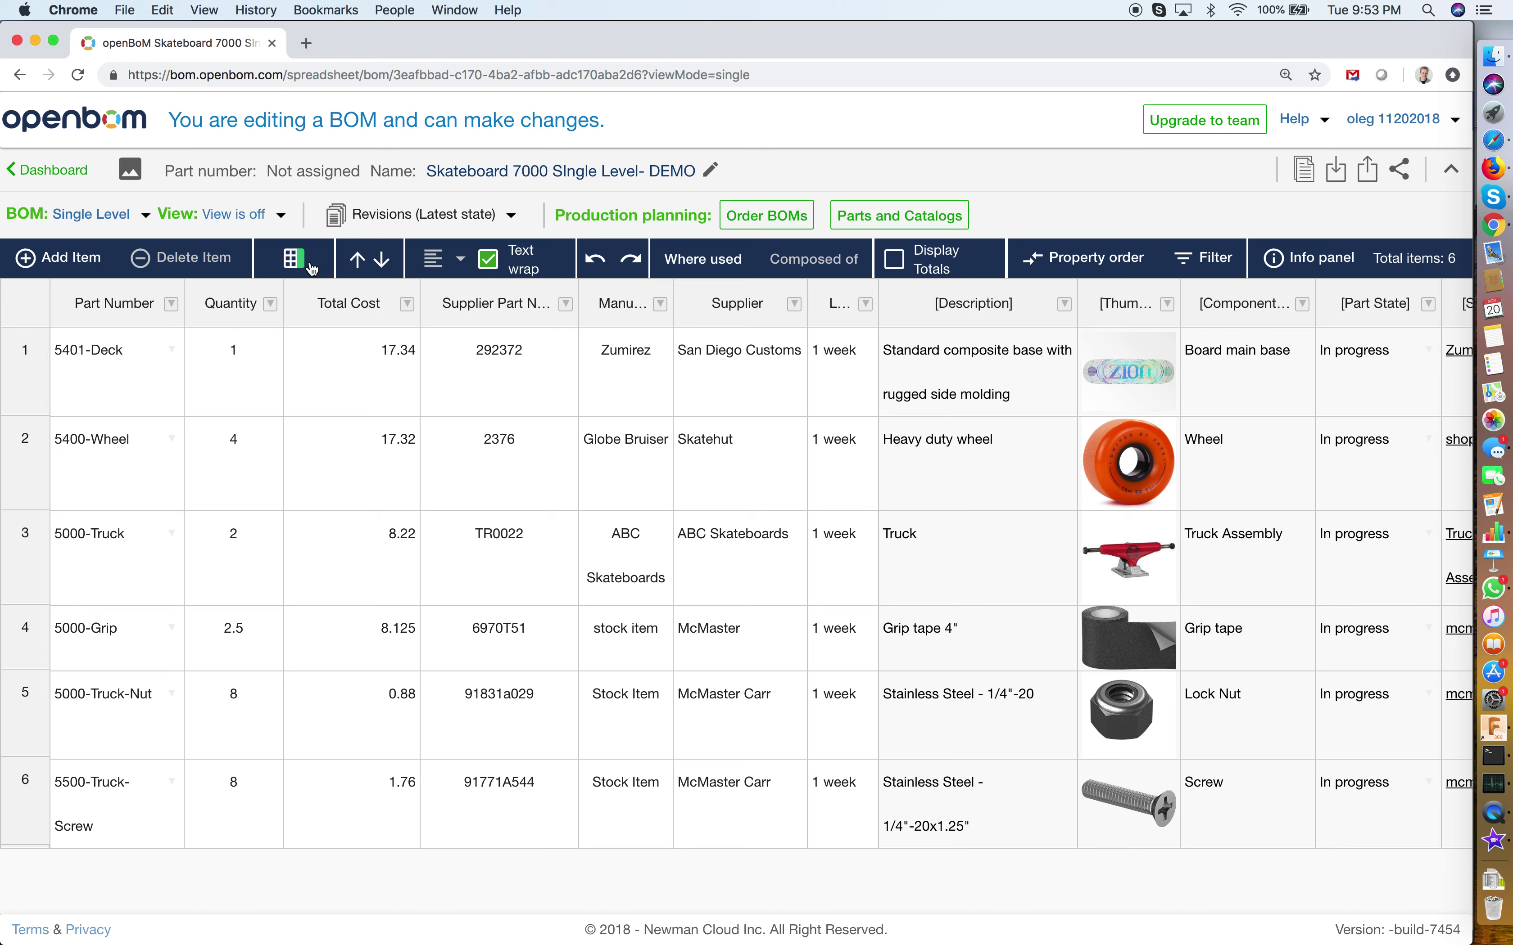
Add a custom view called 'Stock items' from the views dropdown and save it.
left_click(500, 468)
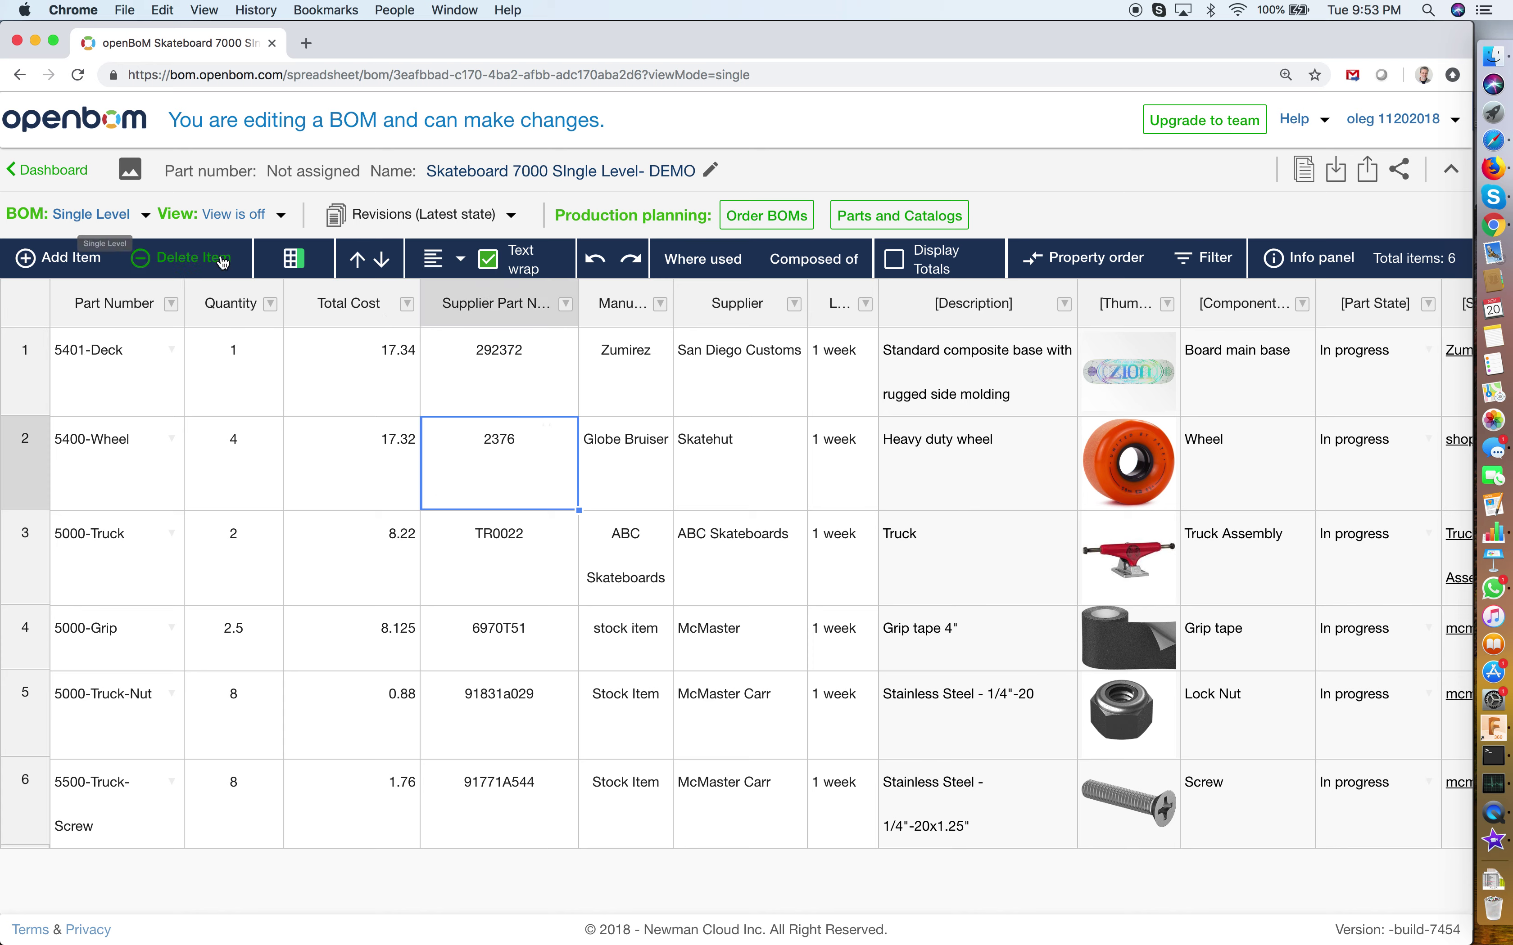
left_click(283, 215)
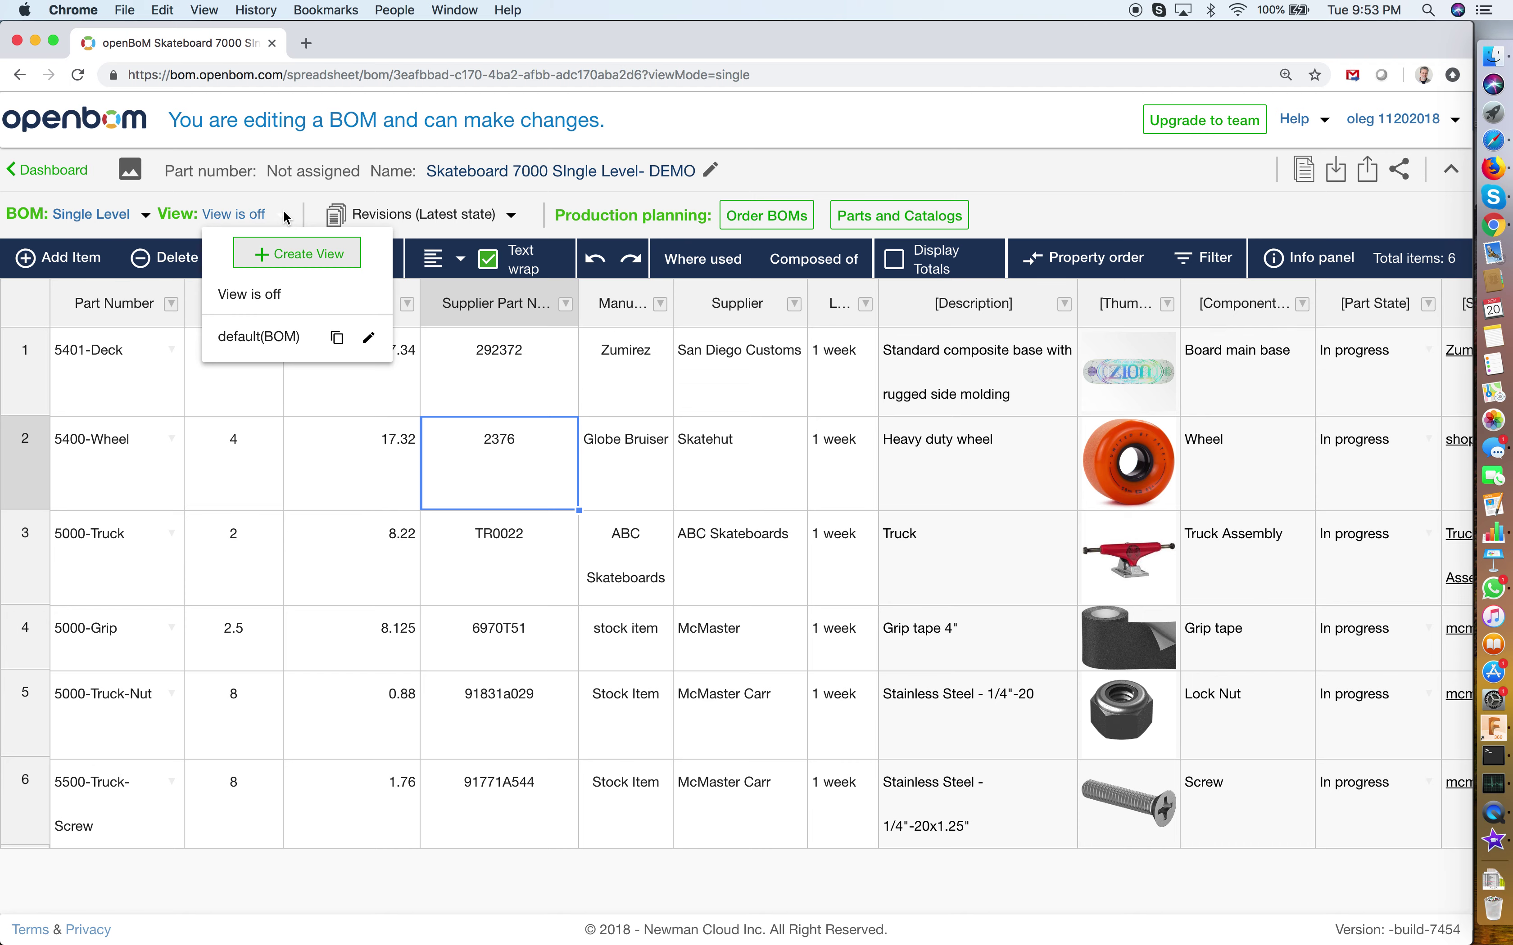
left_click(328, 257)
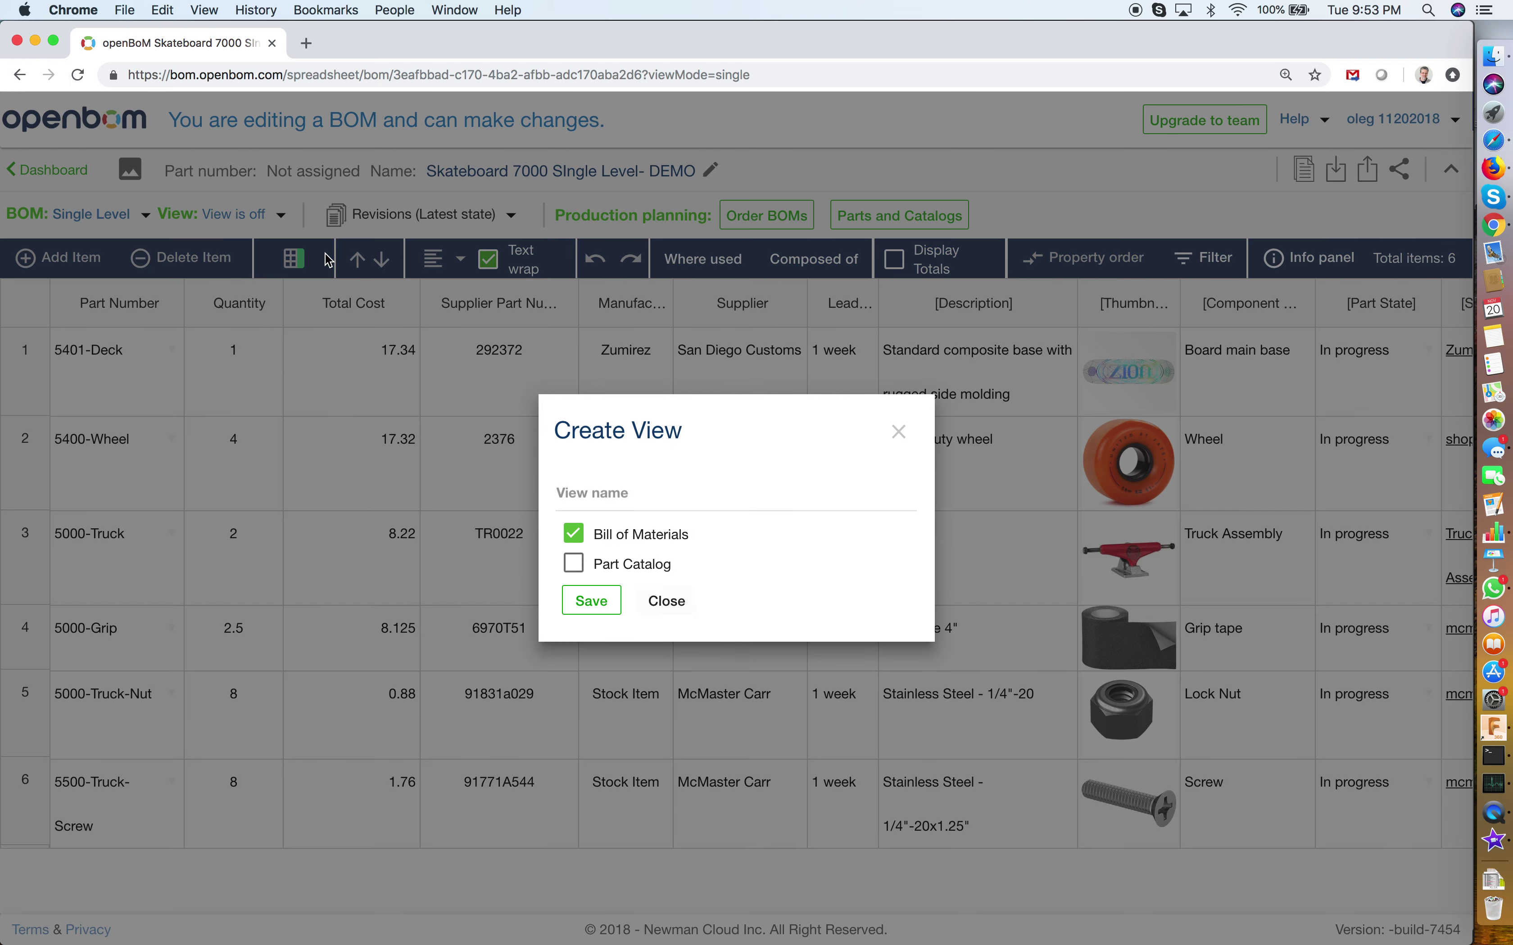
left_click(616, 490)
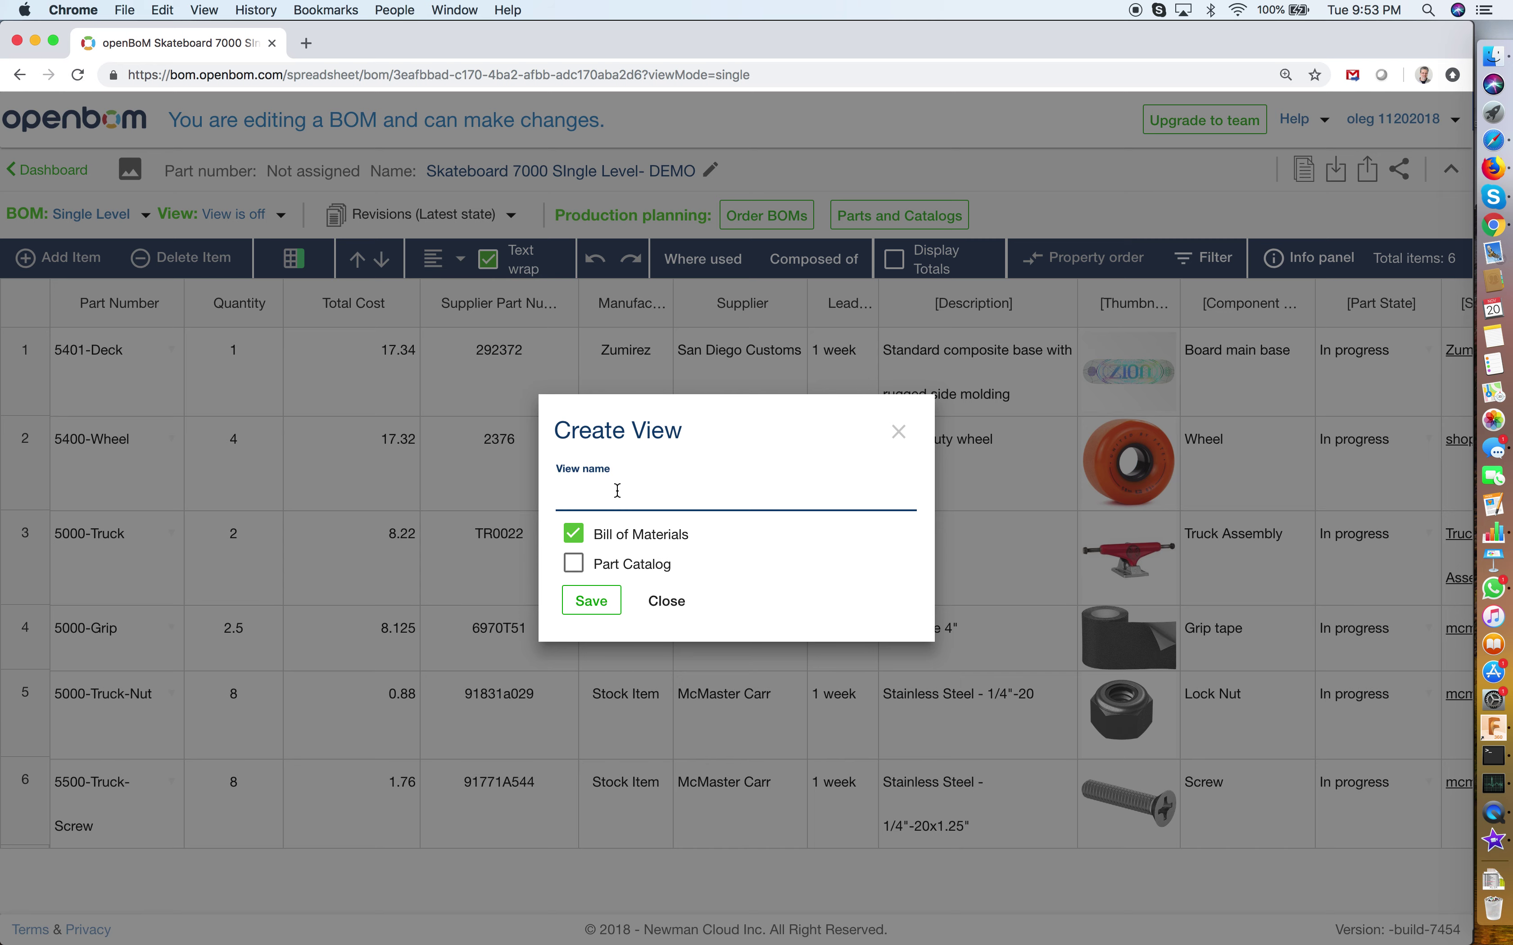
type("Stock items")
key("Tab")
left_click(600, 600)
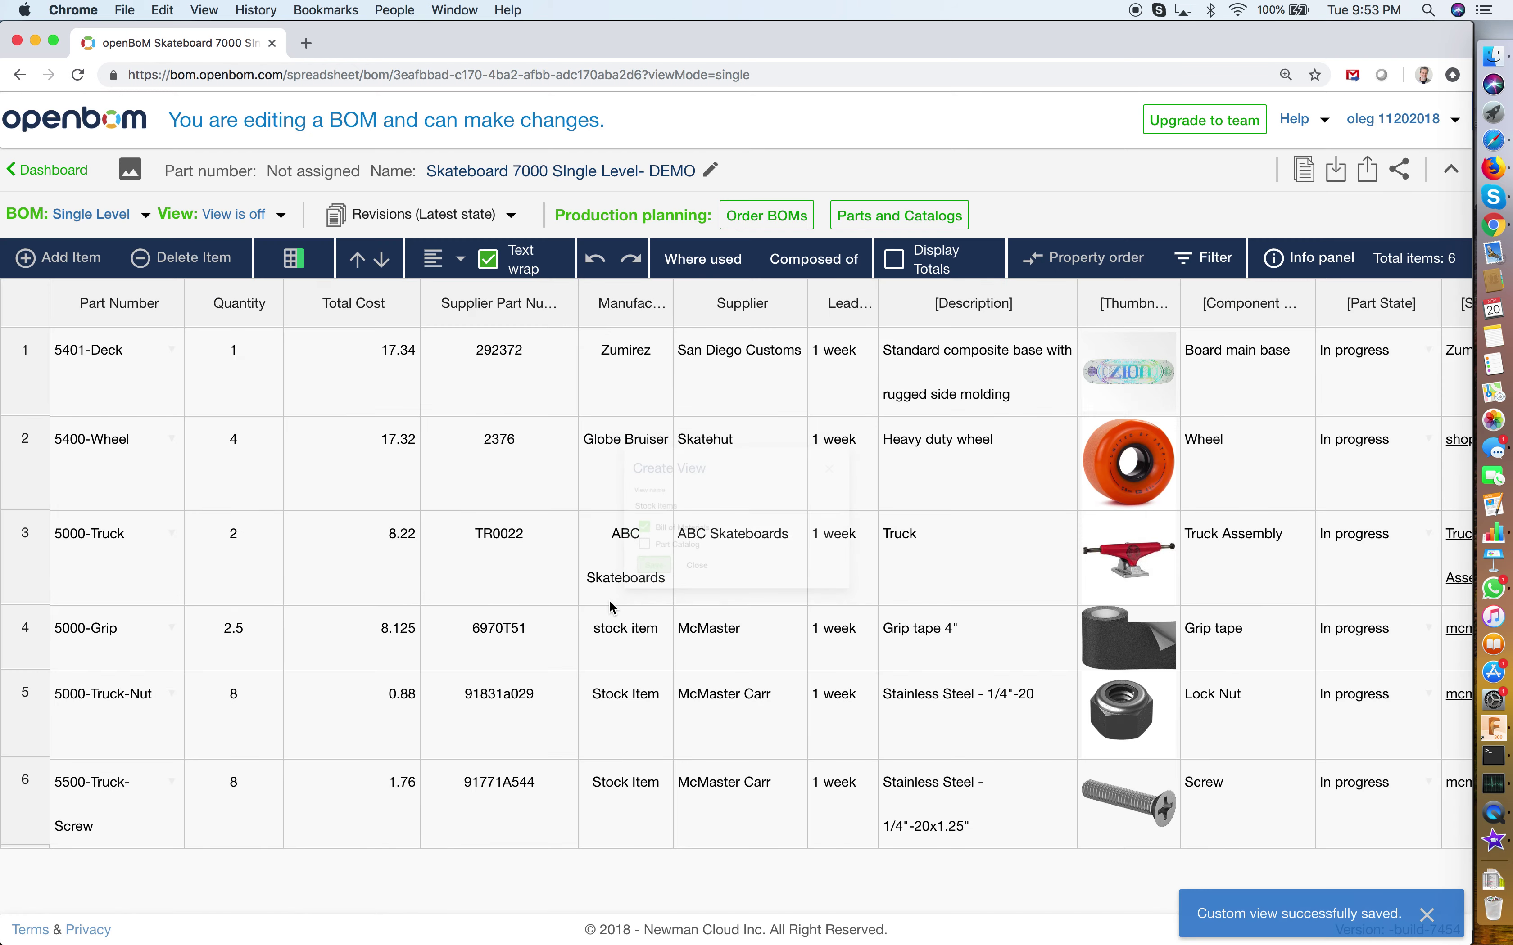
left_click(283, 216)
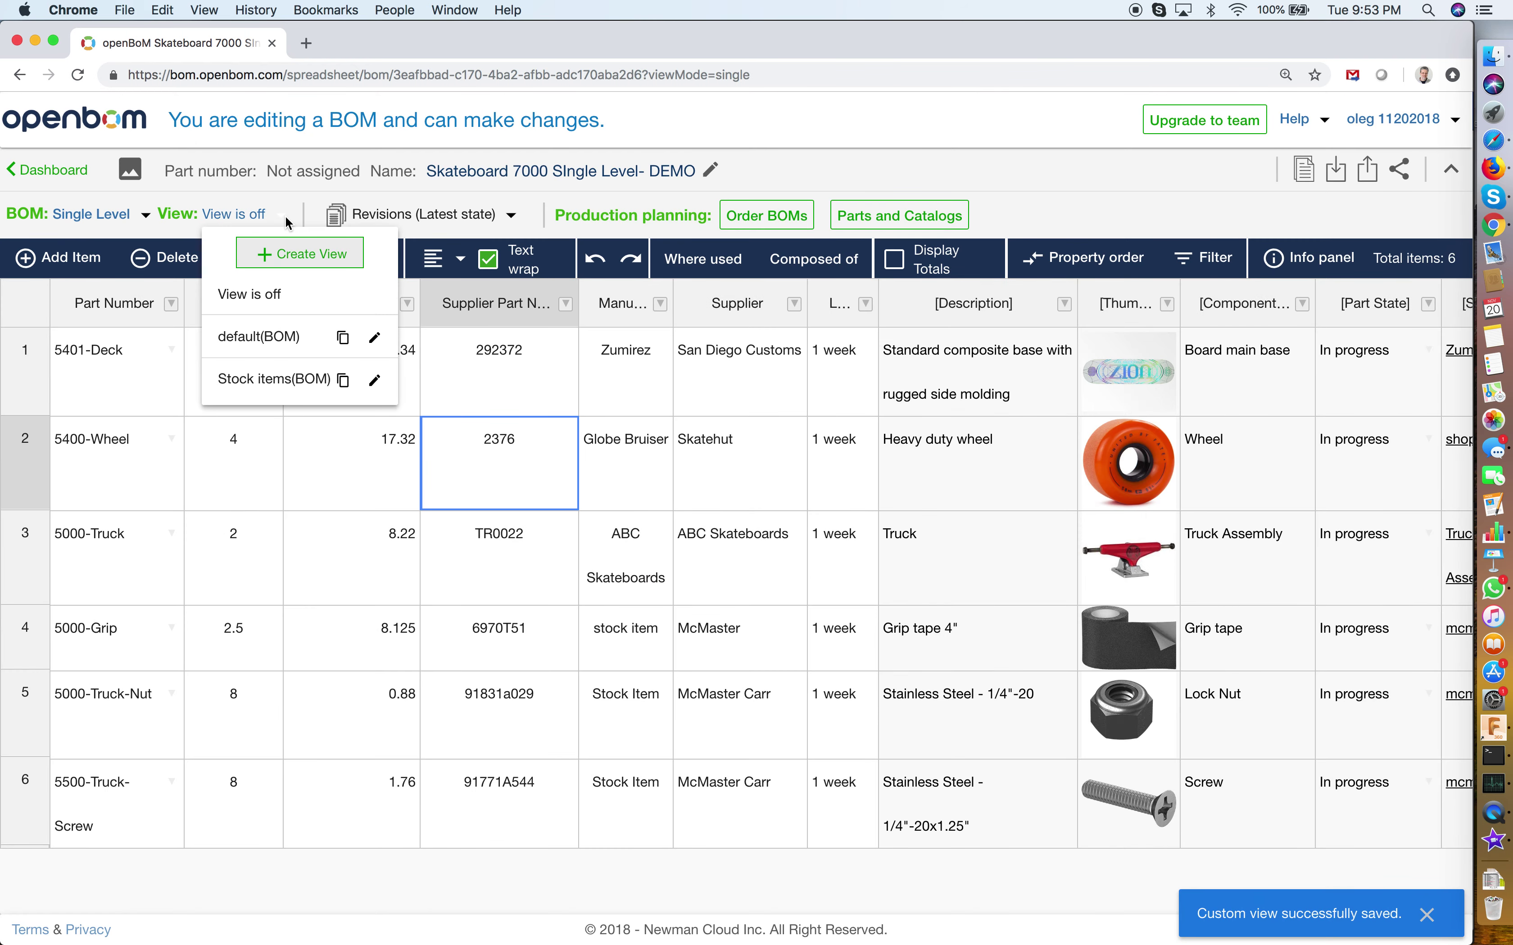
Copy all BOM properties into the Stock items view, then remove Part State, Description and Lead time.
left_click(376, 381)
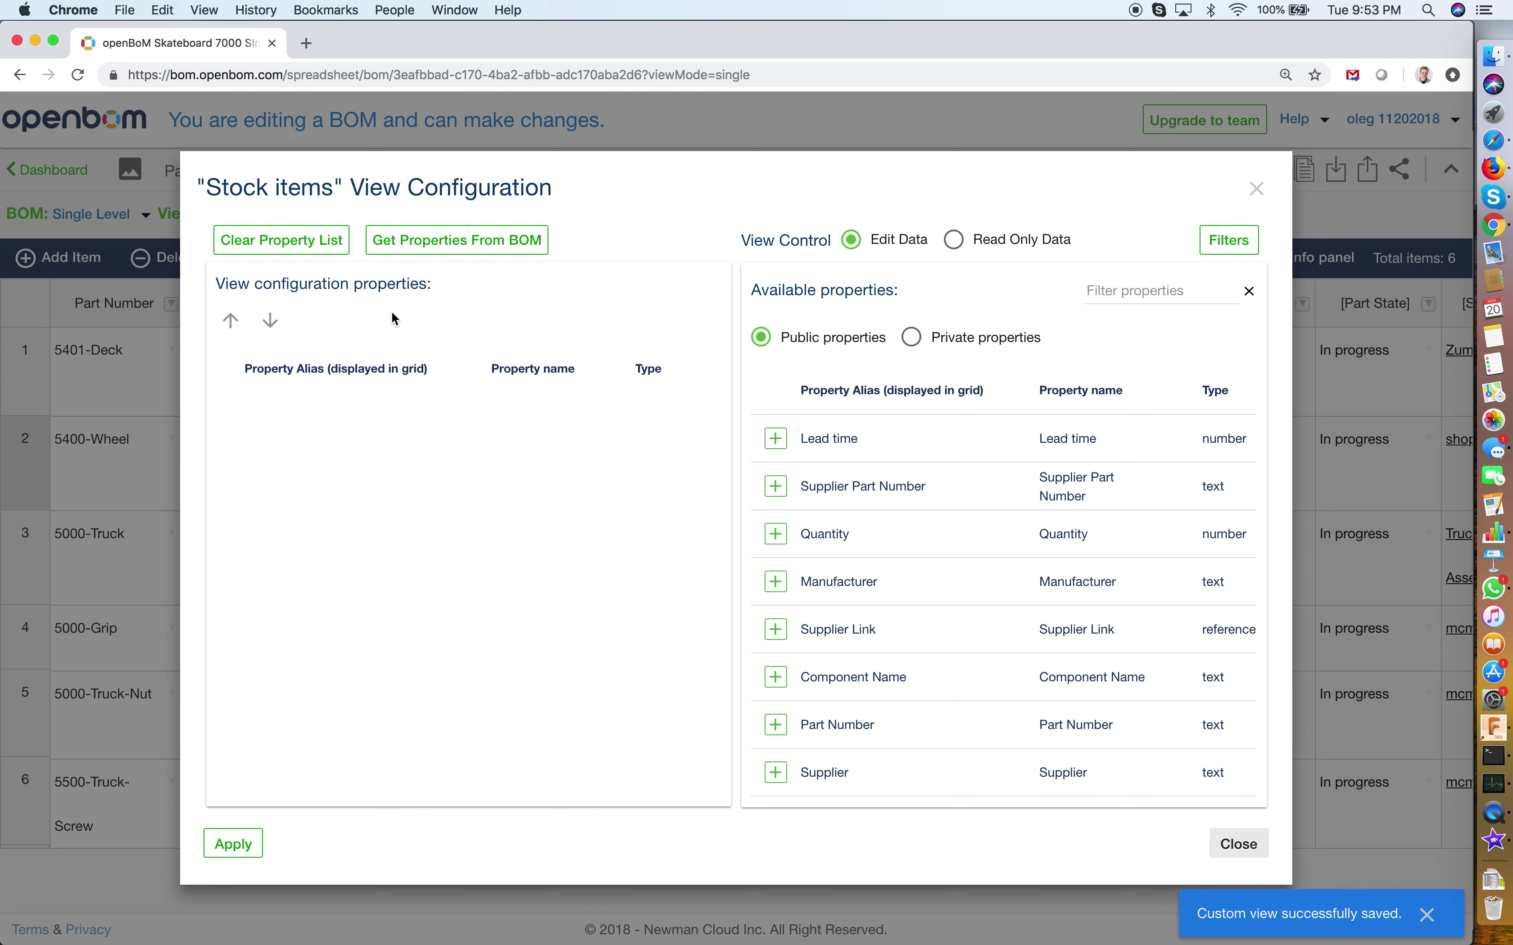
left_click(453, 244)
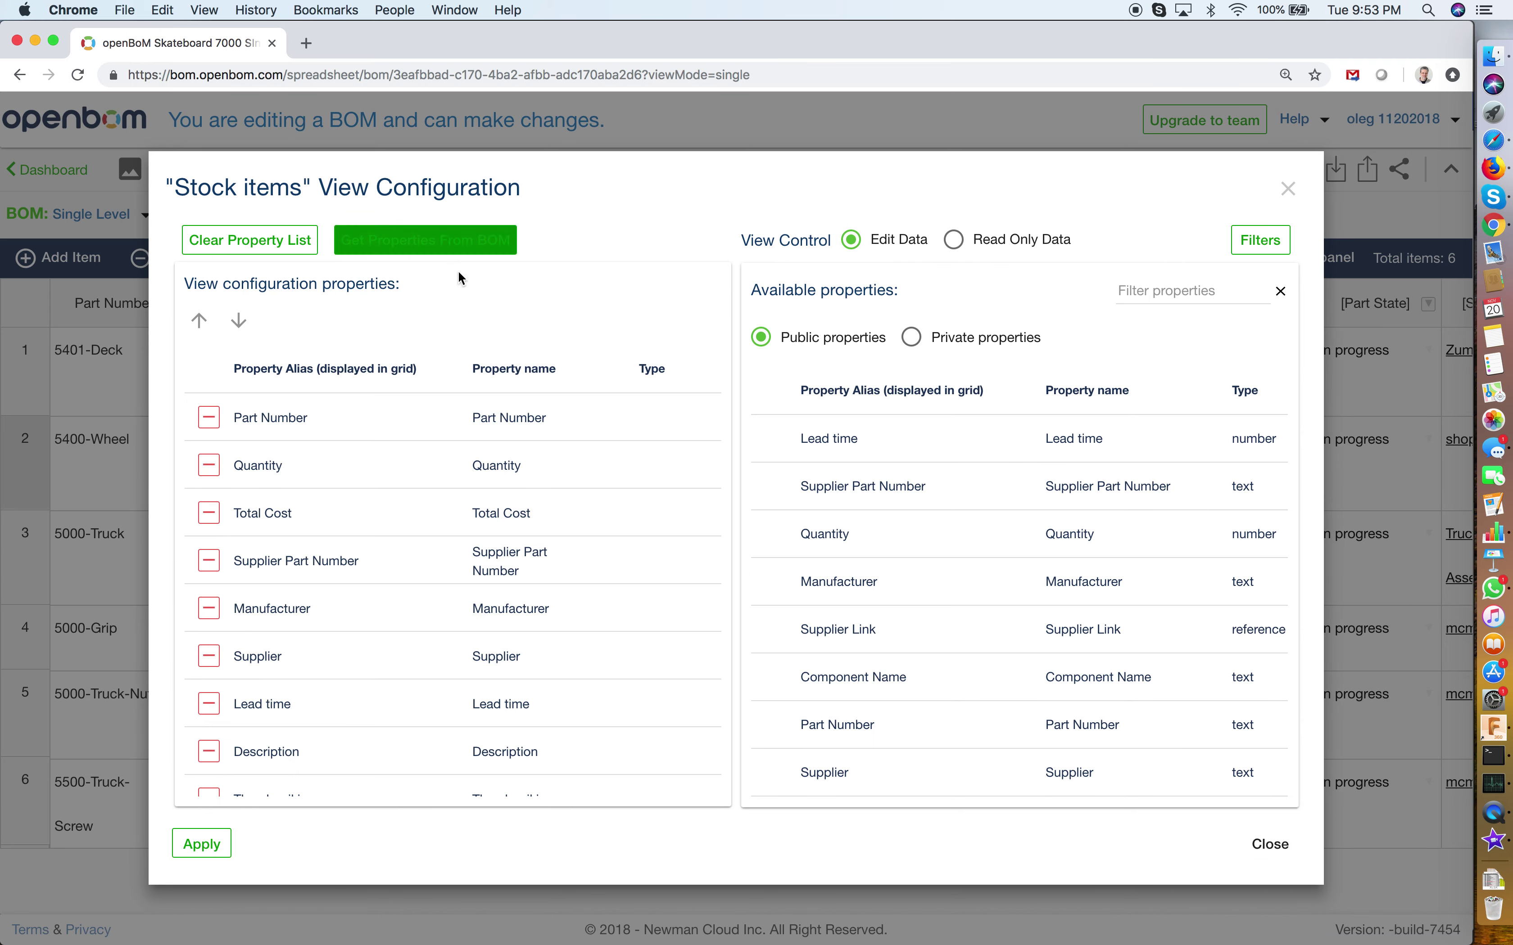
scroll(454, 590, "down", 1)
scroll(454, 590, "down", 5)
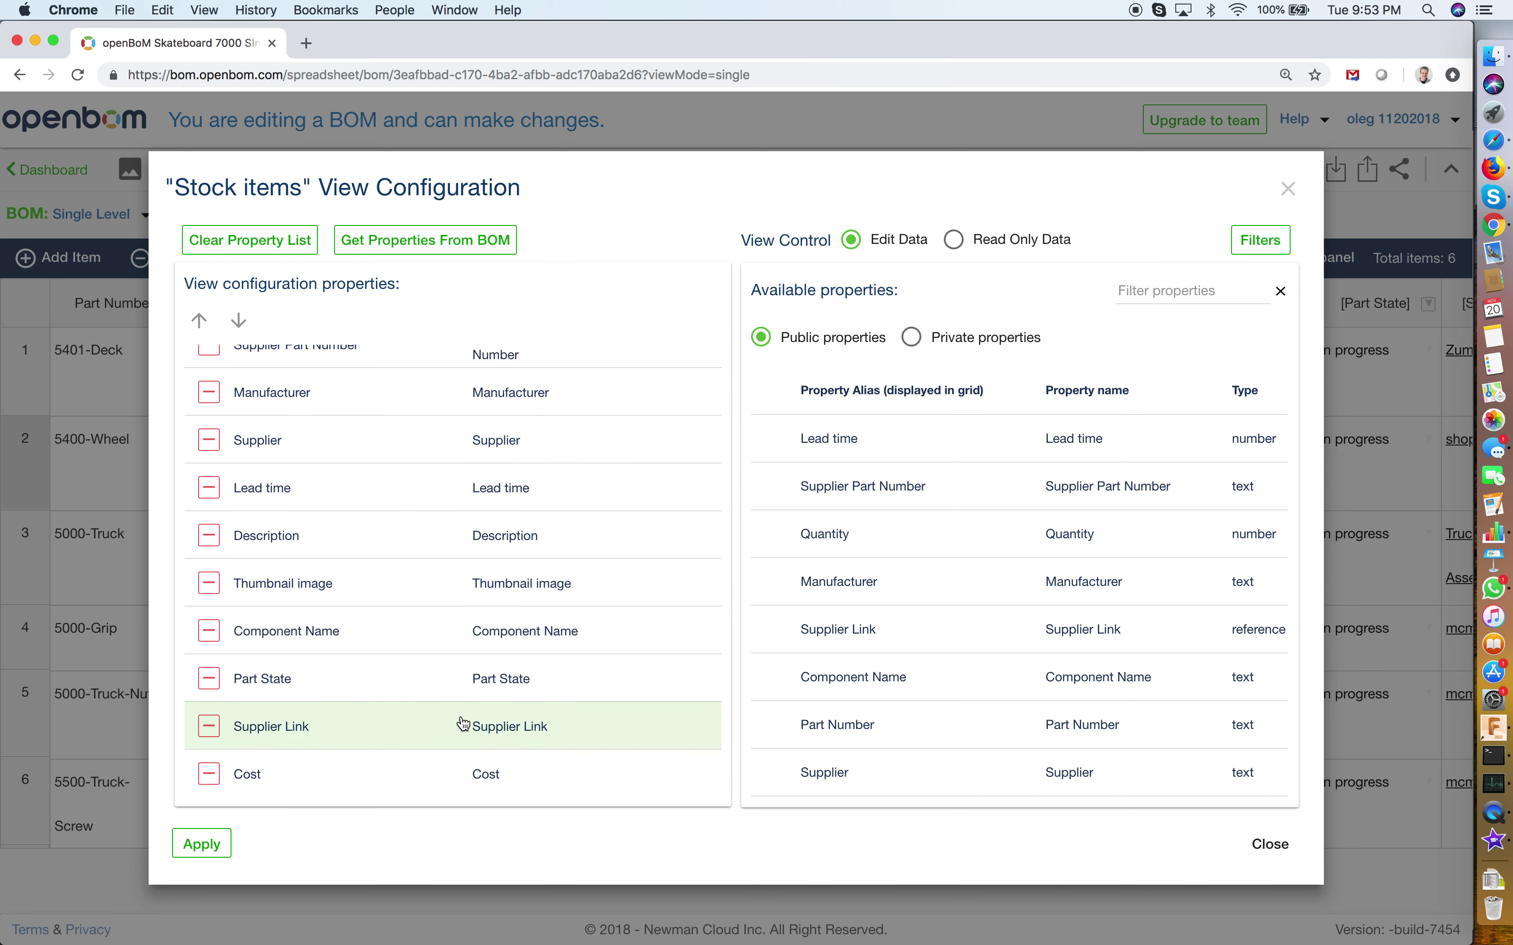
left_click(243, 726)
left_click(209, 679)
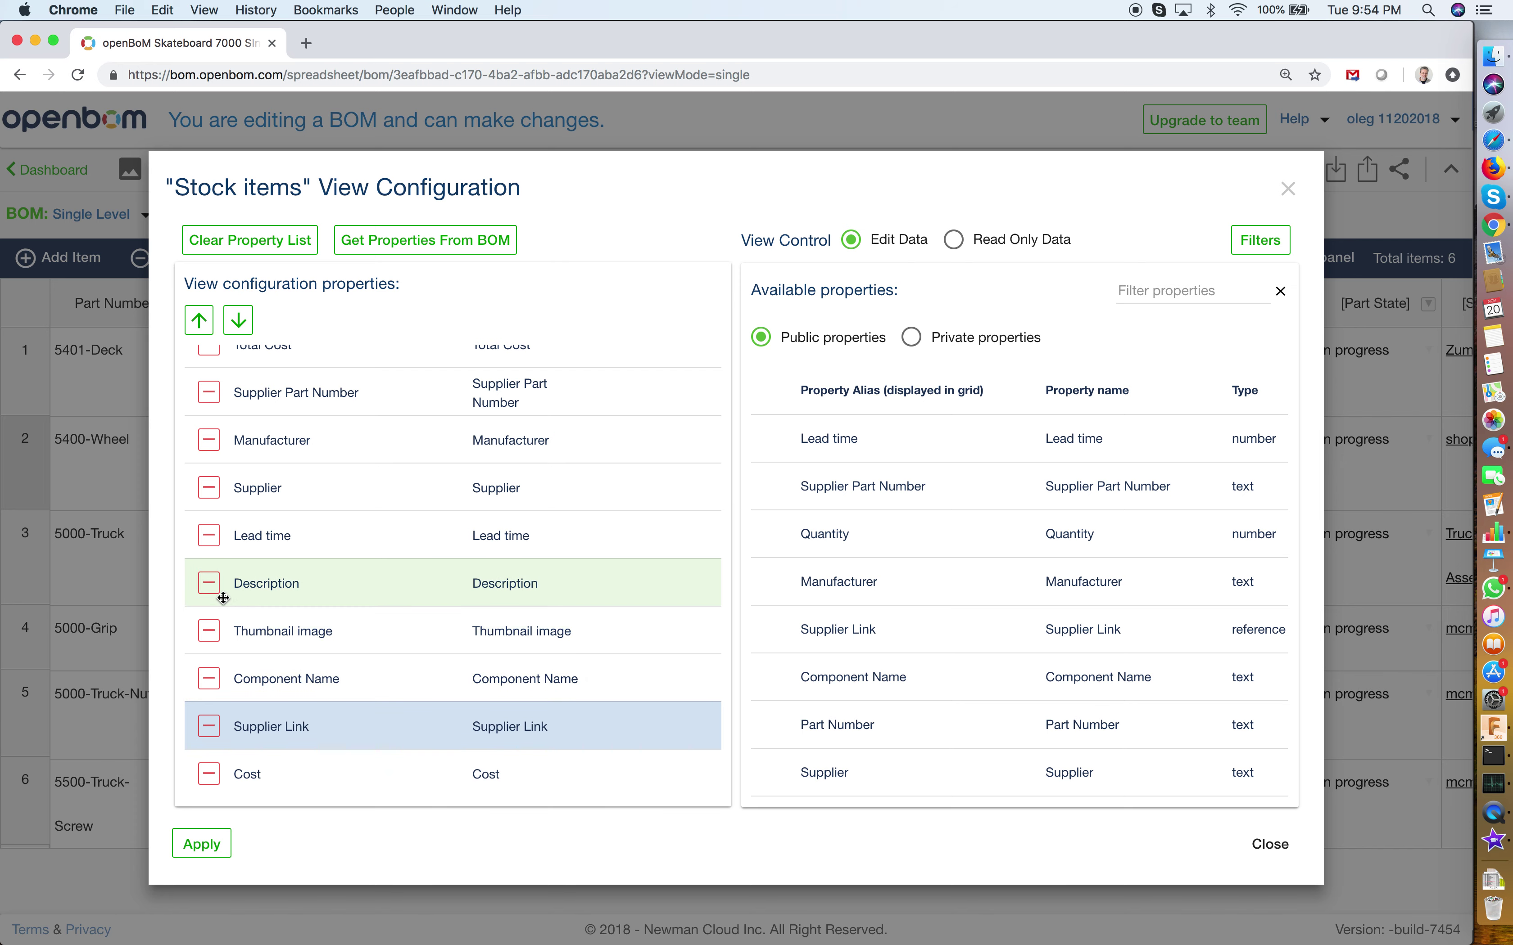
left_click(210, 584)
left_click(209, 583)
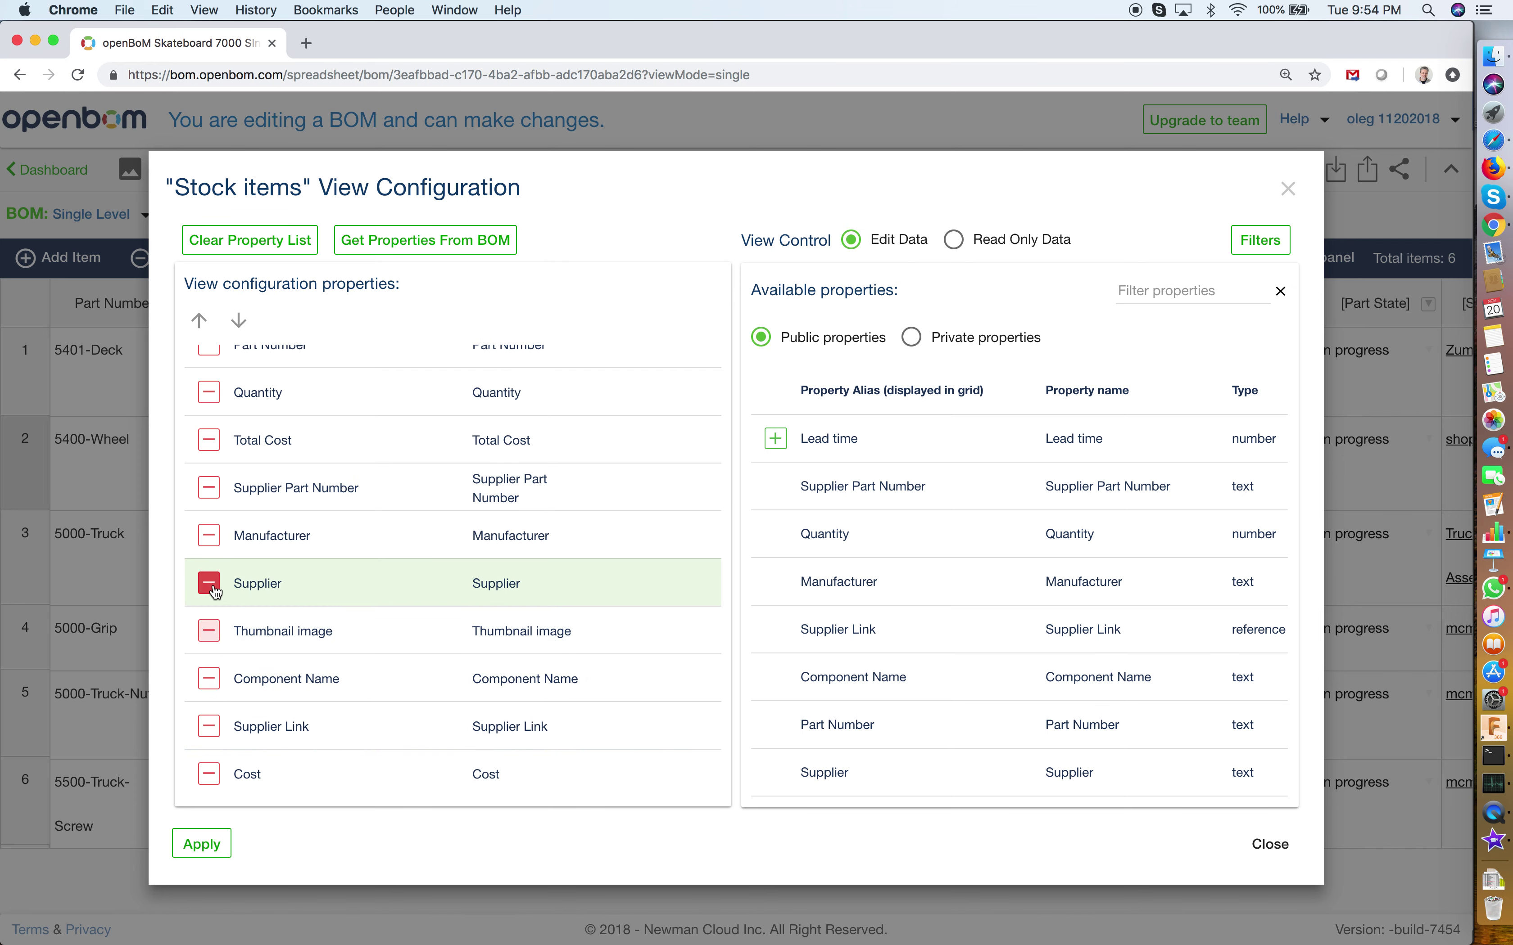
scroll(426, 518, "up", 2)
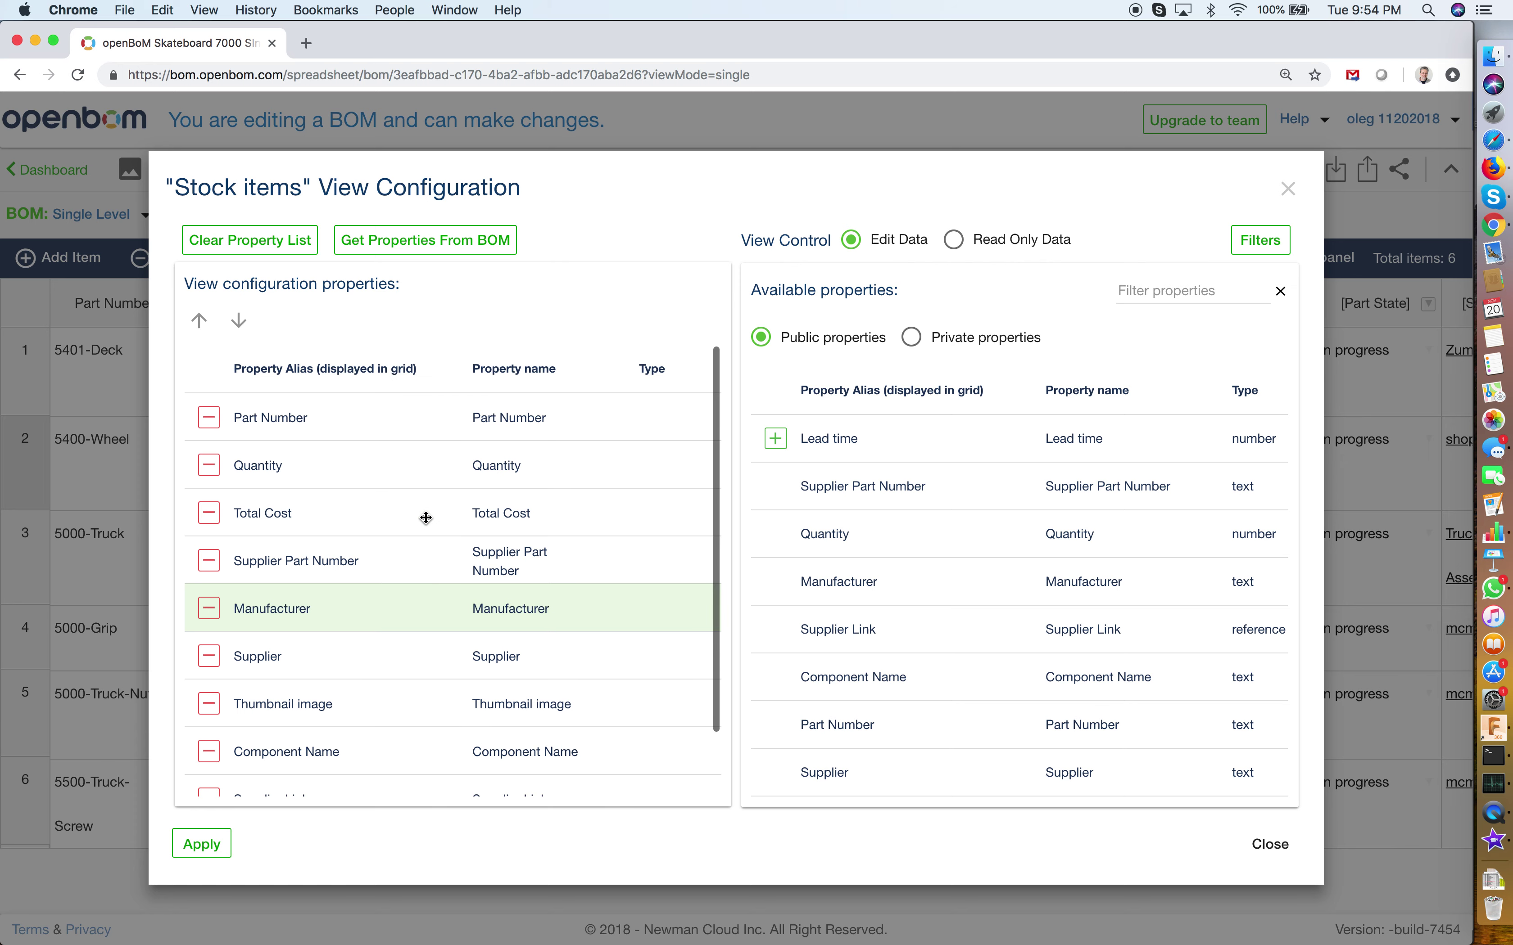
scroll(424, 516, "down", 2)
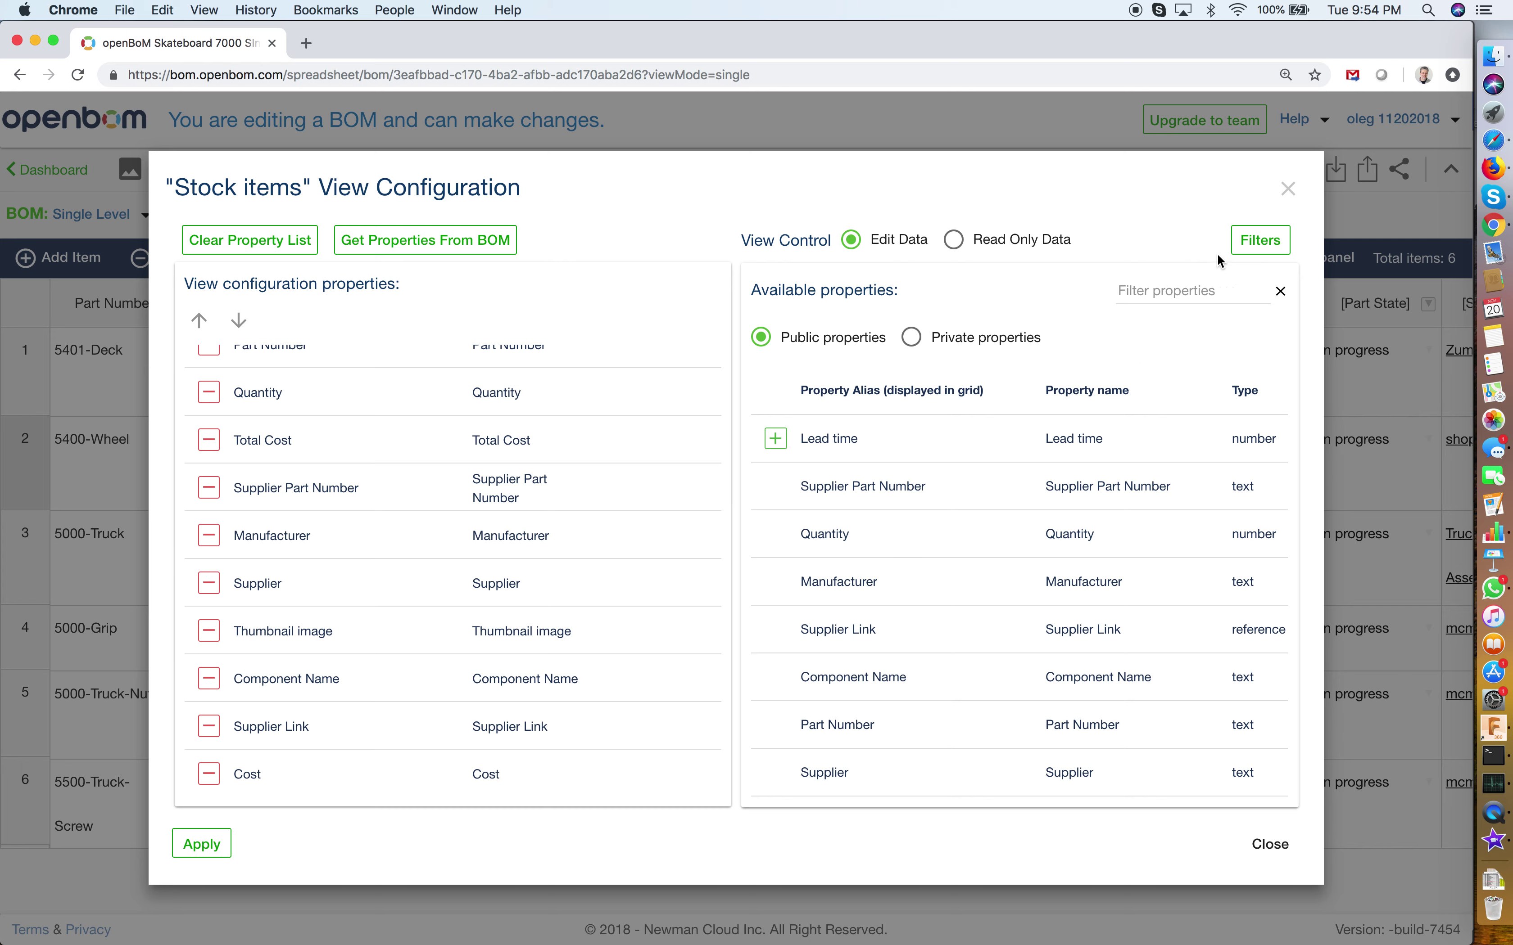
Add a Manufacturer filter with the value 'Stock Item' to the view and apply it.
left_click(1267, 235)
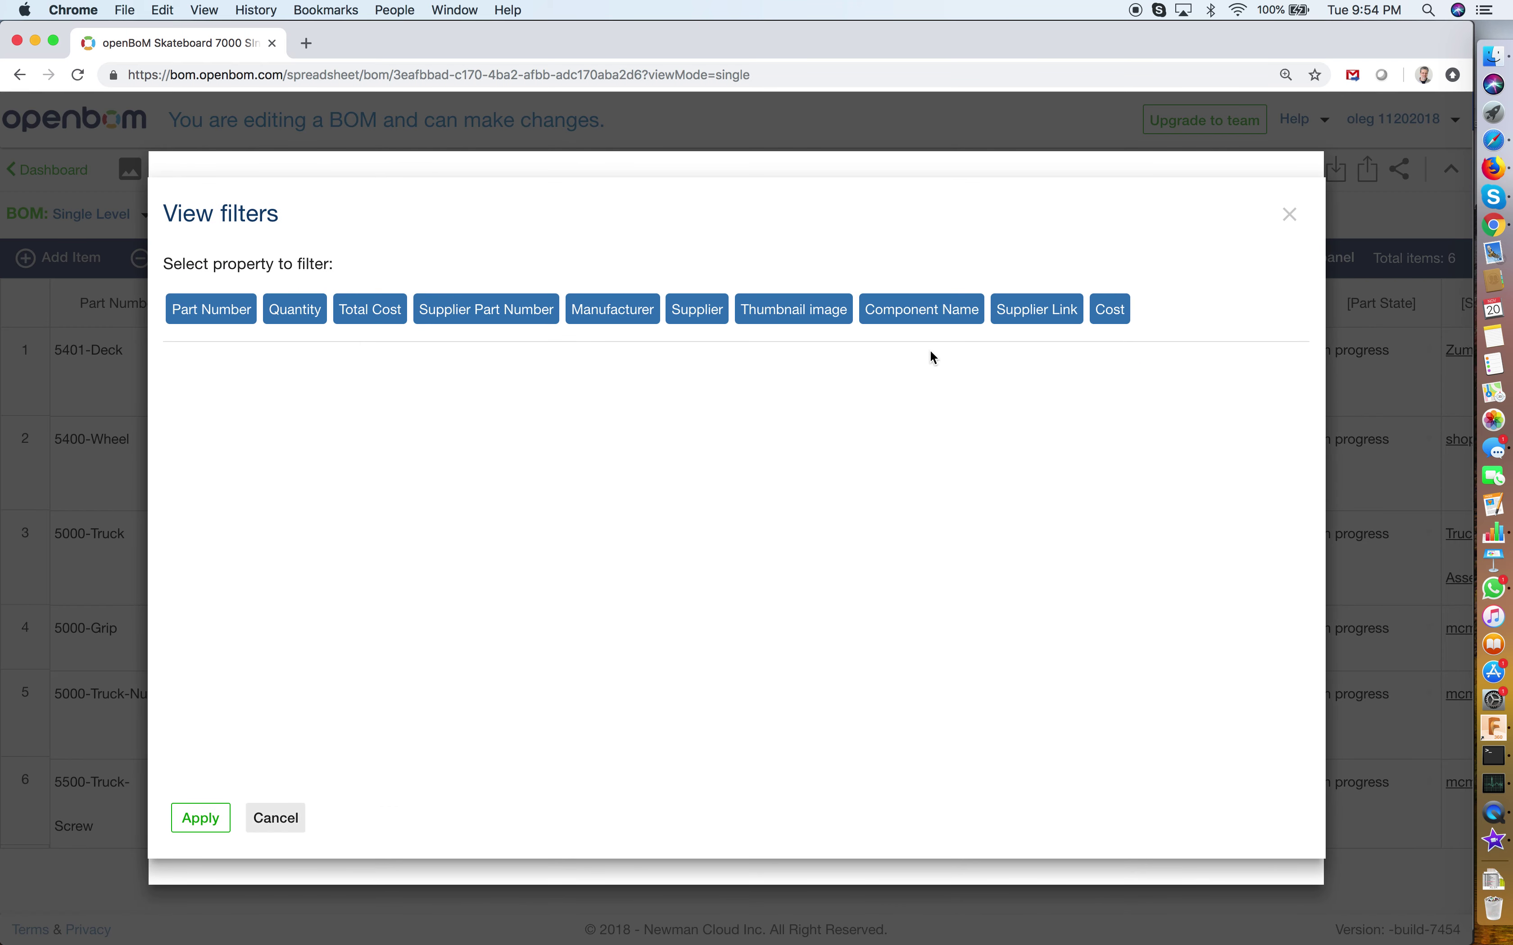
left_click(617, 315)
left_click(326, 431)
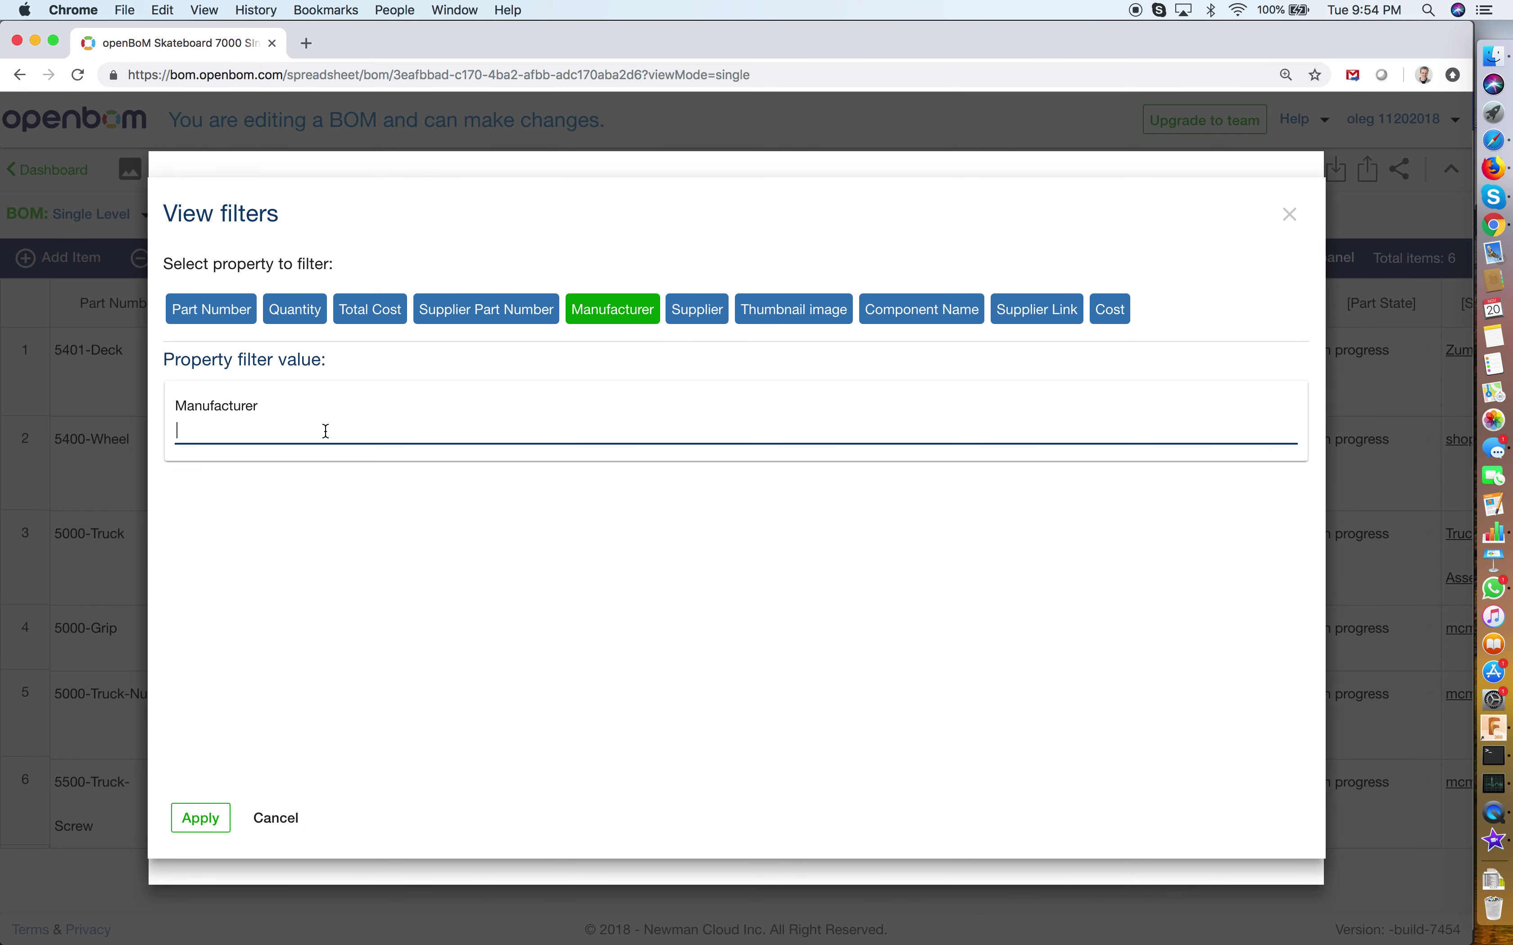
type("Stock Item")
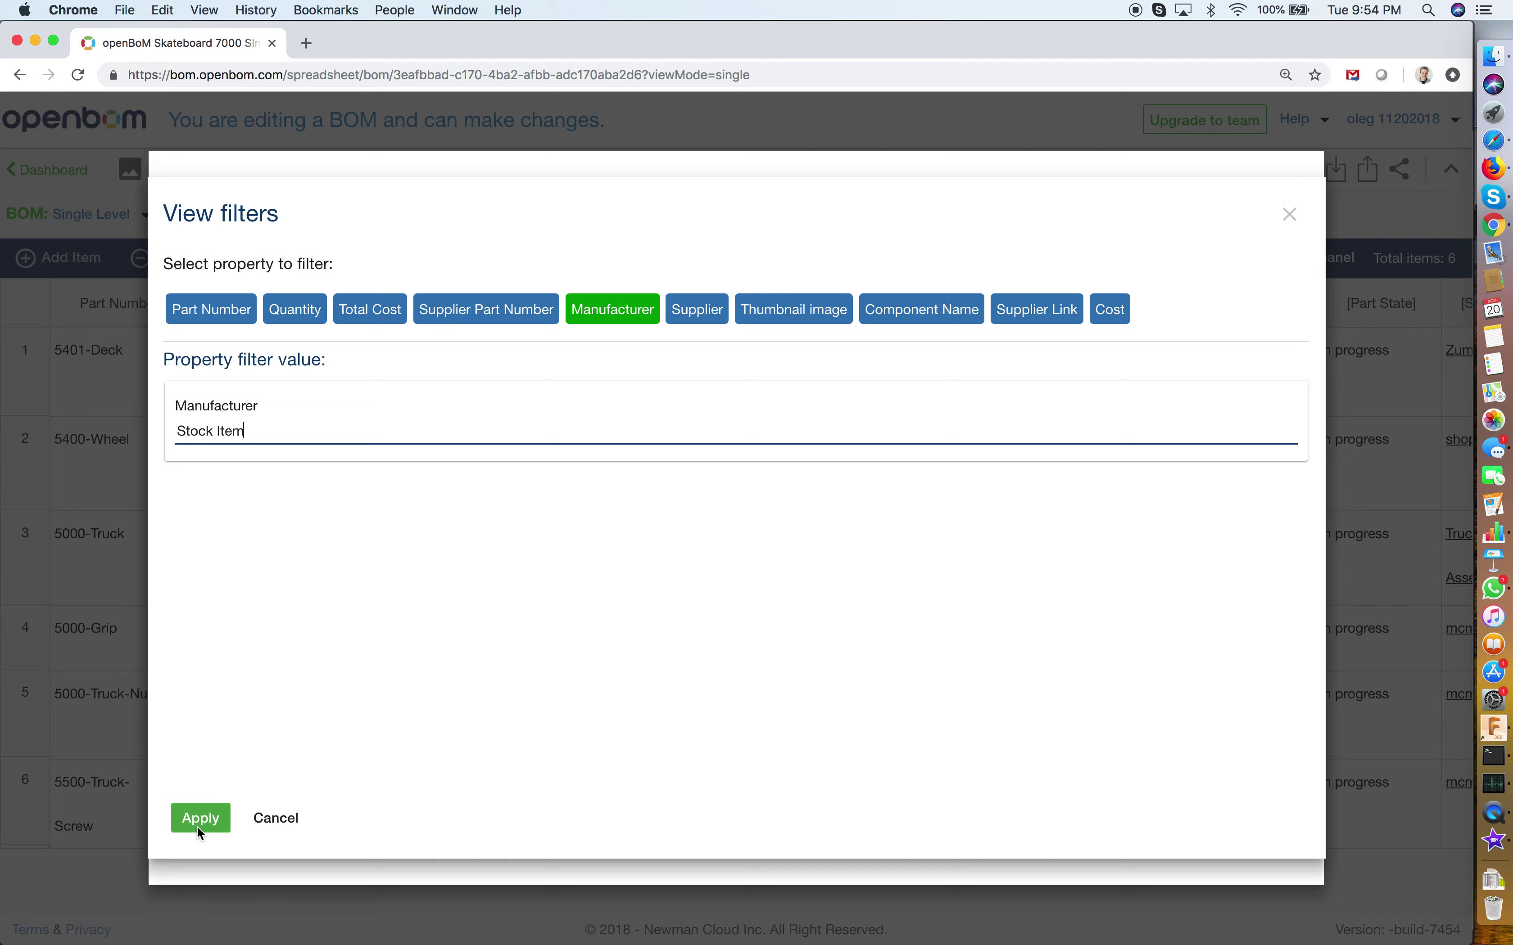
left_click(200, 818)
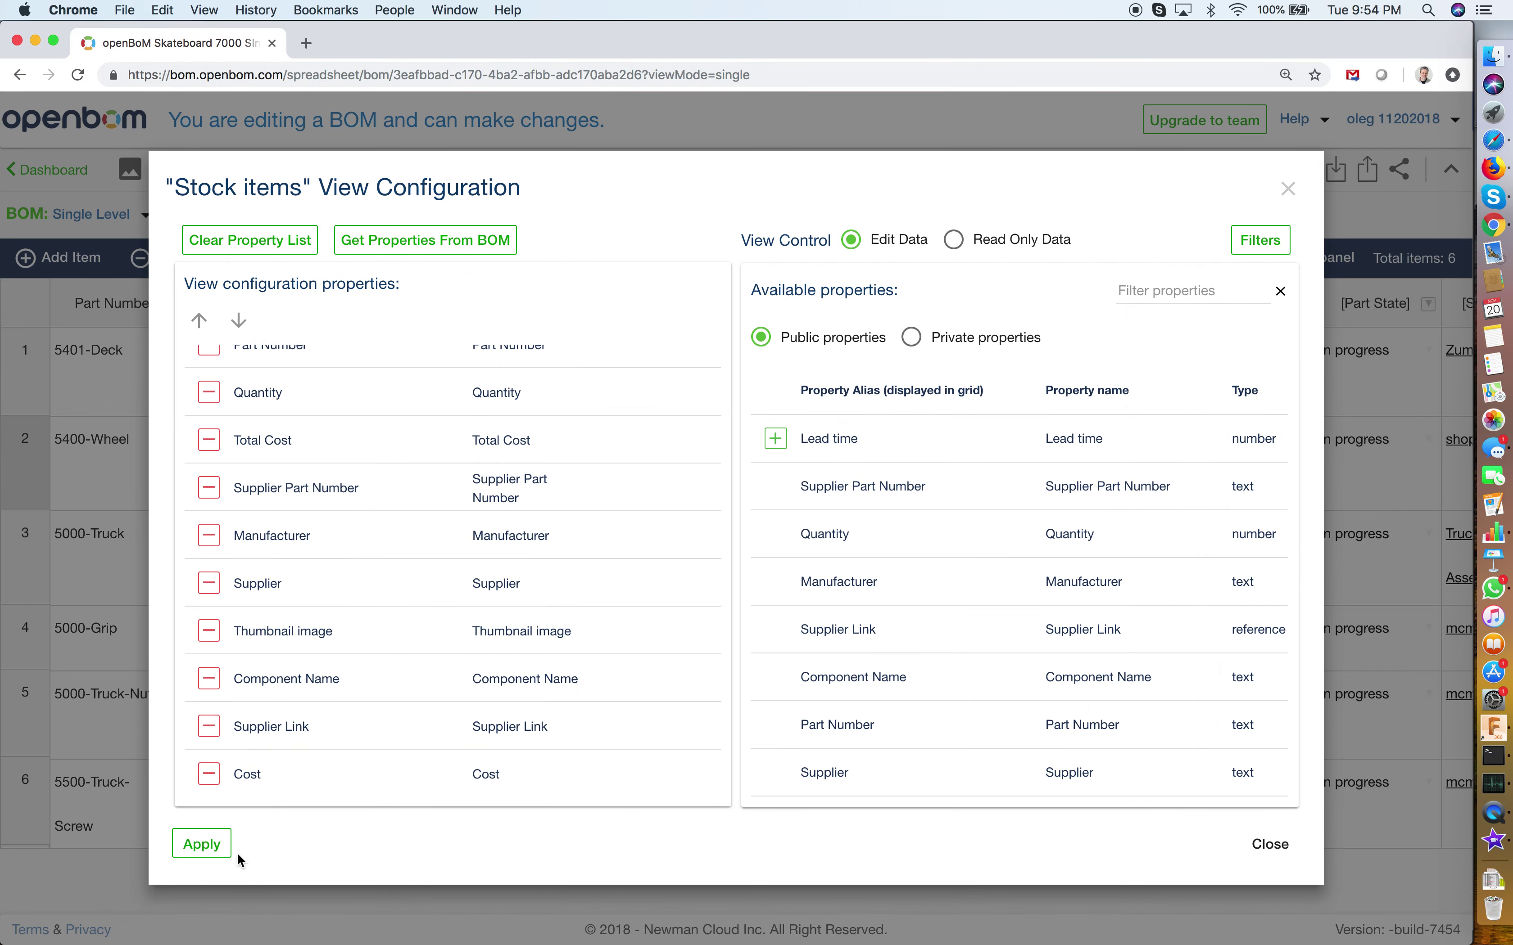
Apply the view configuration and display the BOM through the Stock items view.
left_click(209, 847)
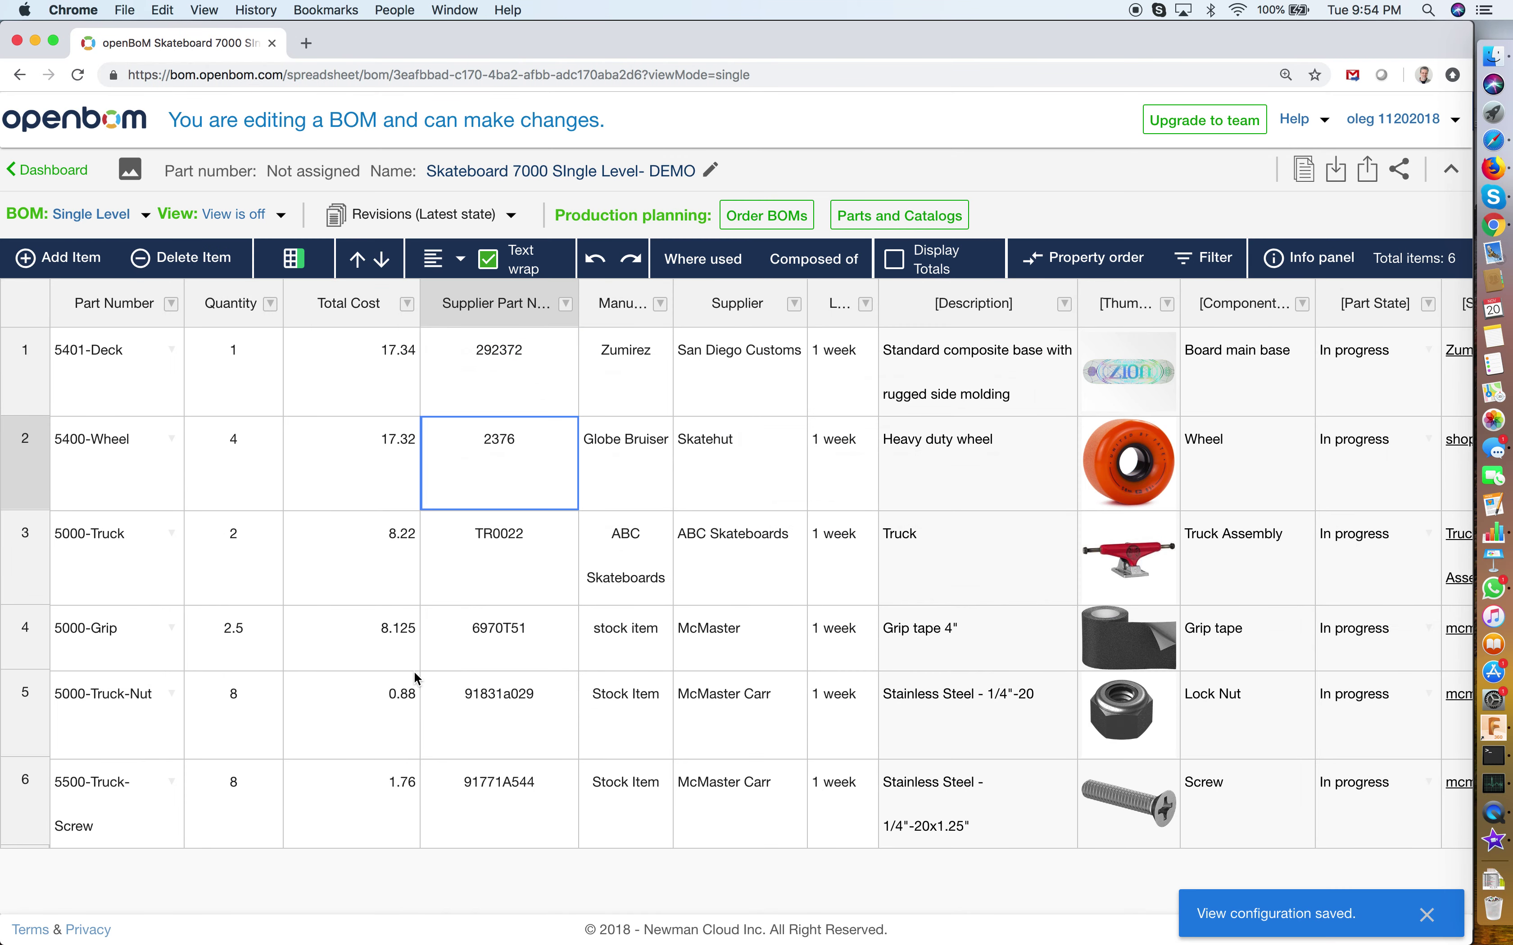
left_click(283, 215)
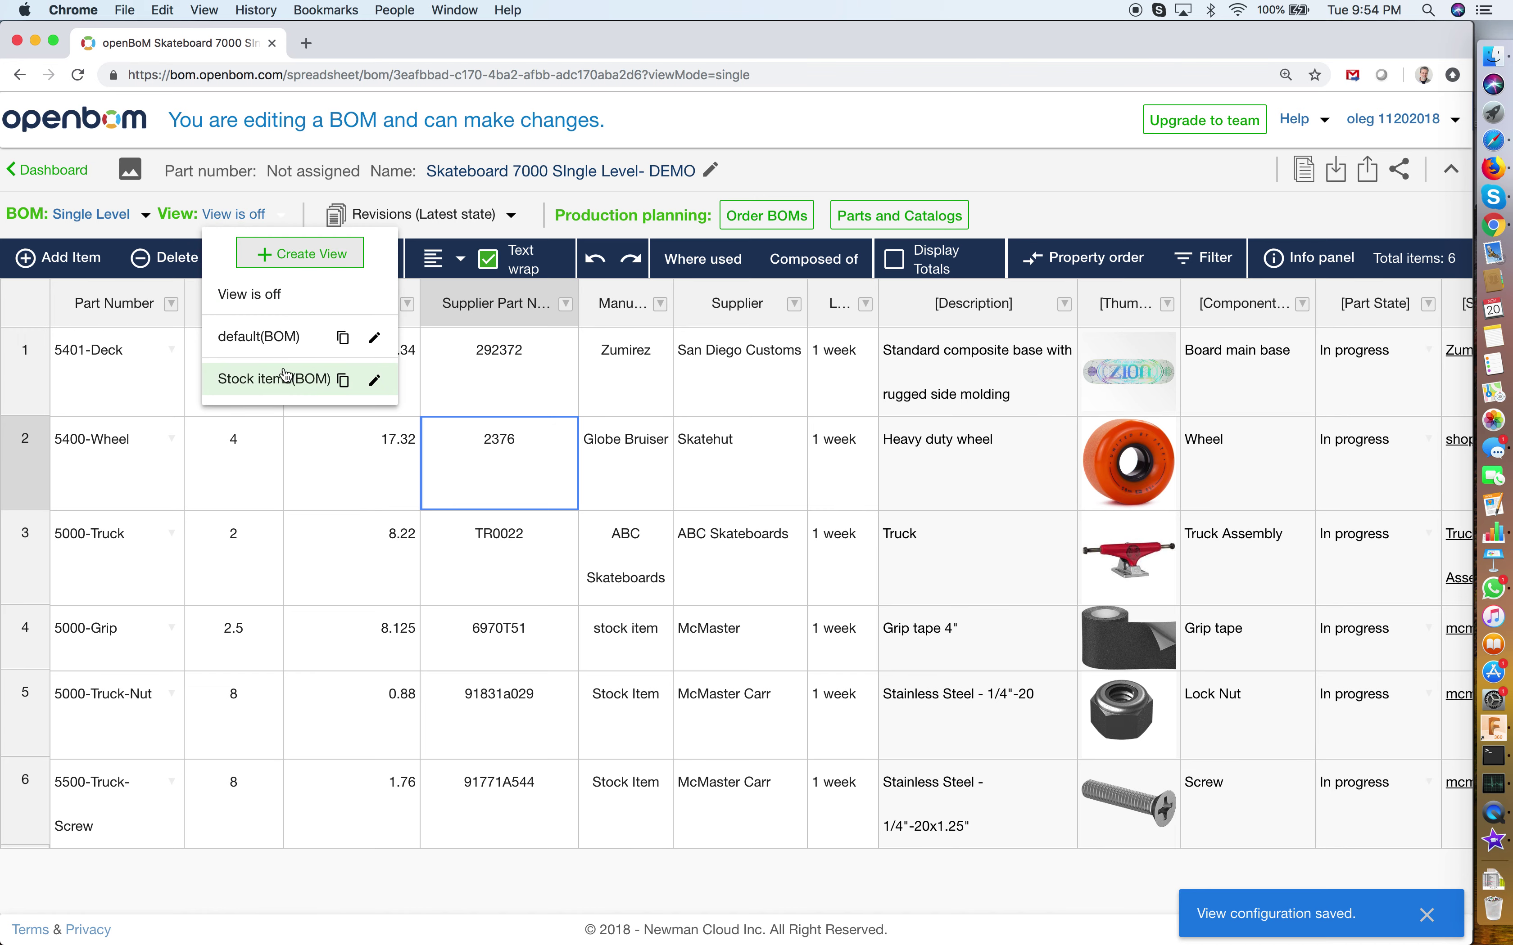
left_click(283, 379)
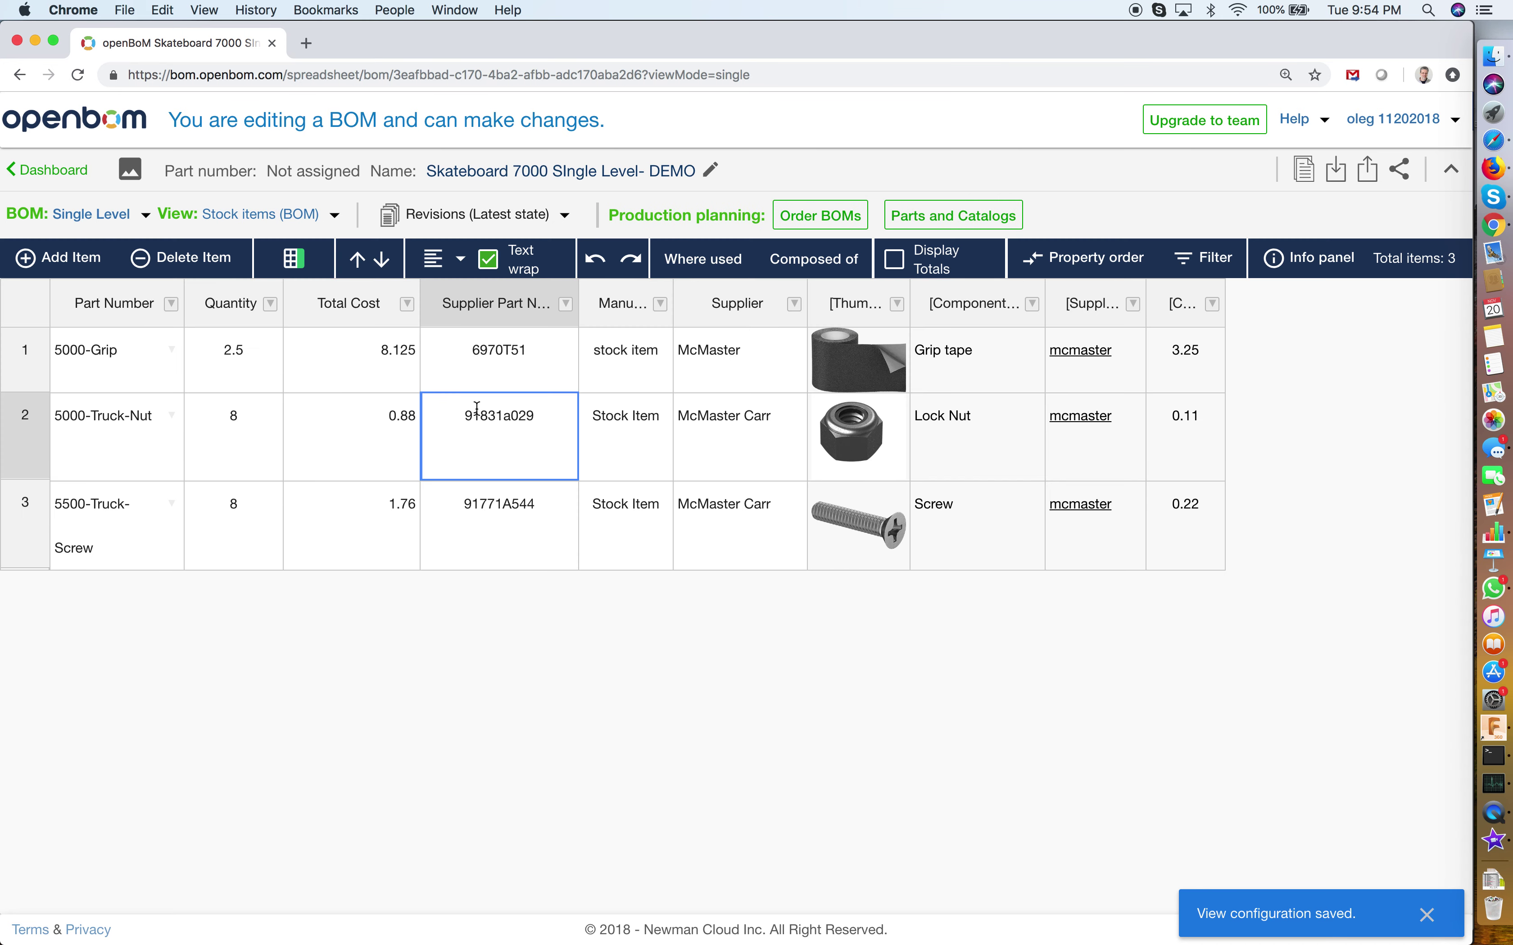
left_click(365, 357)
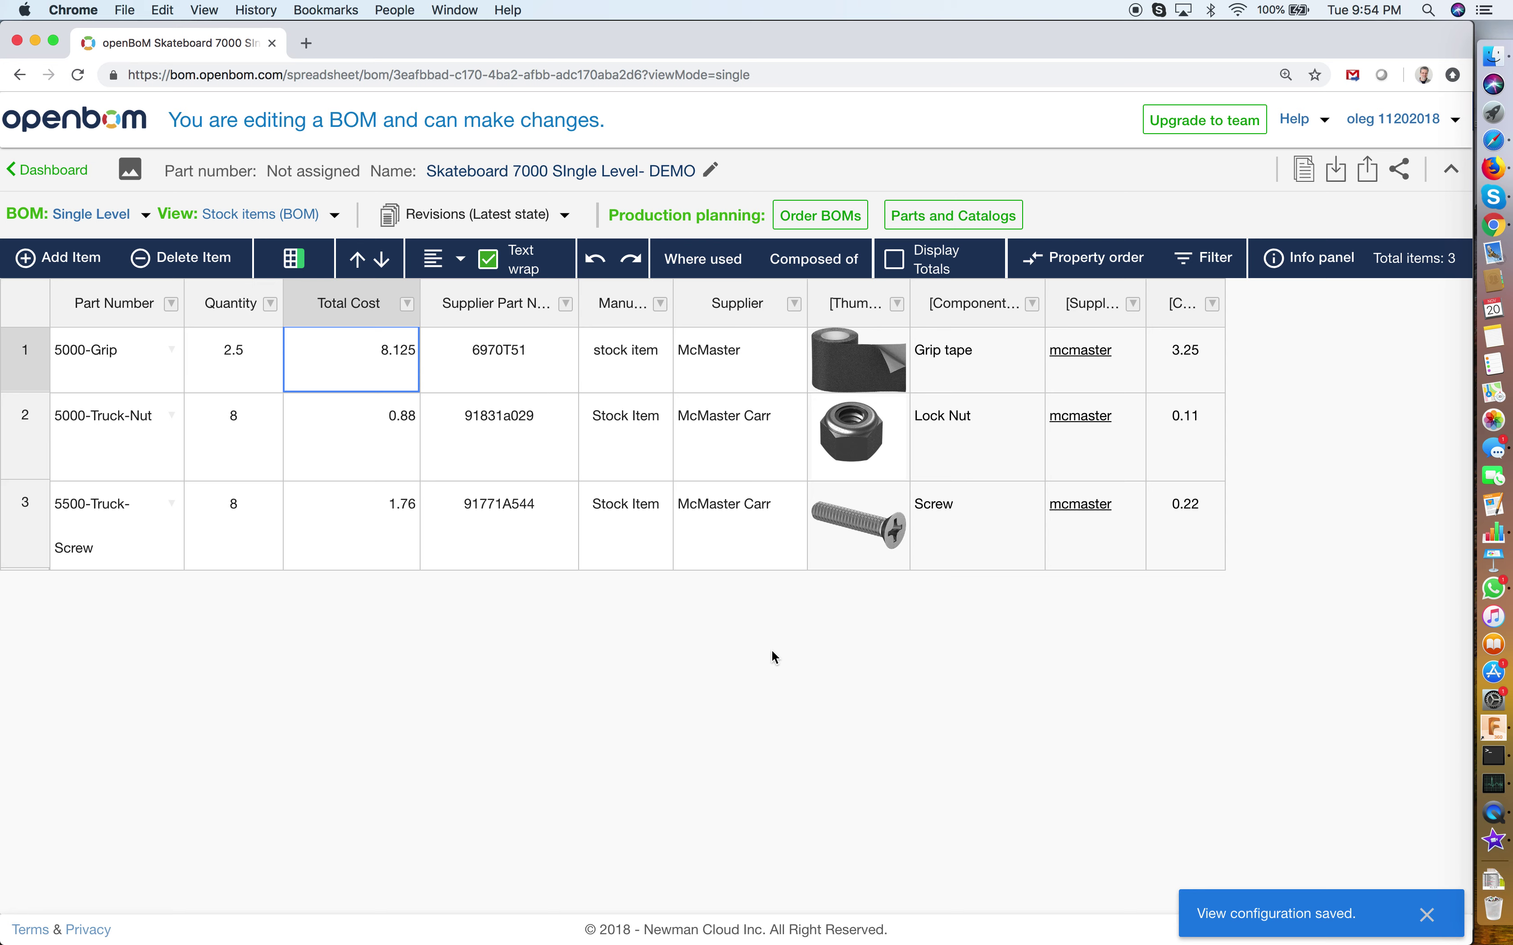
Turn the custom view off to compare all parts, then switch back to Stock items.
left_click(332, 214)
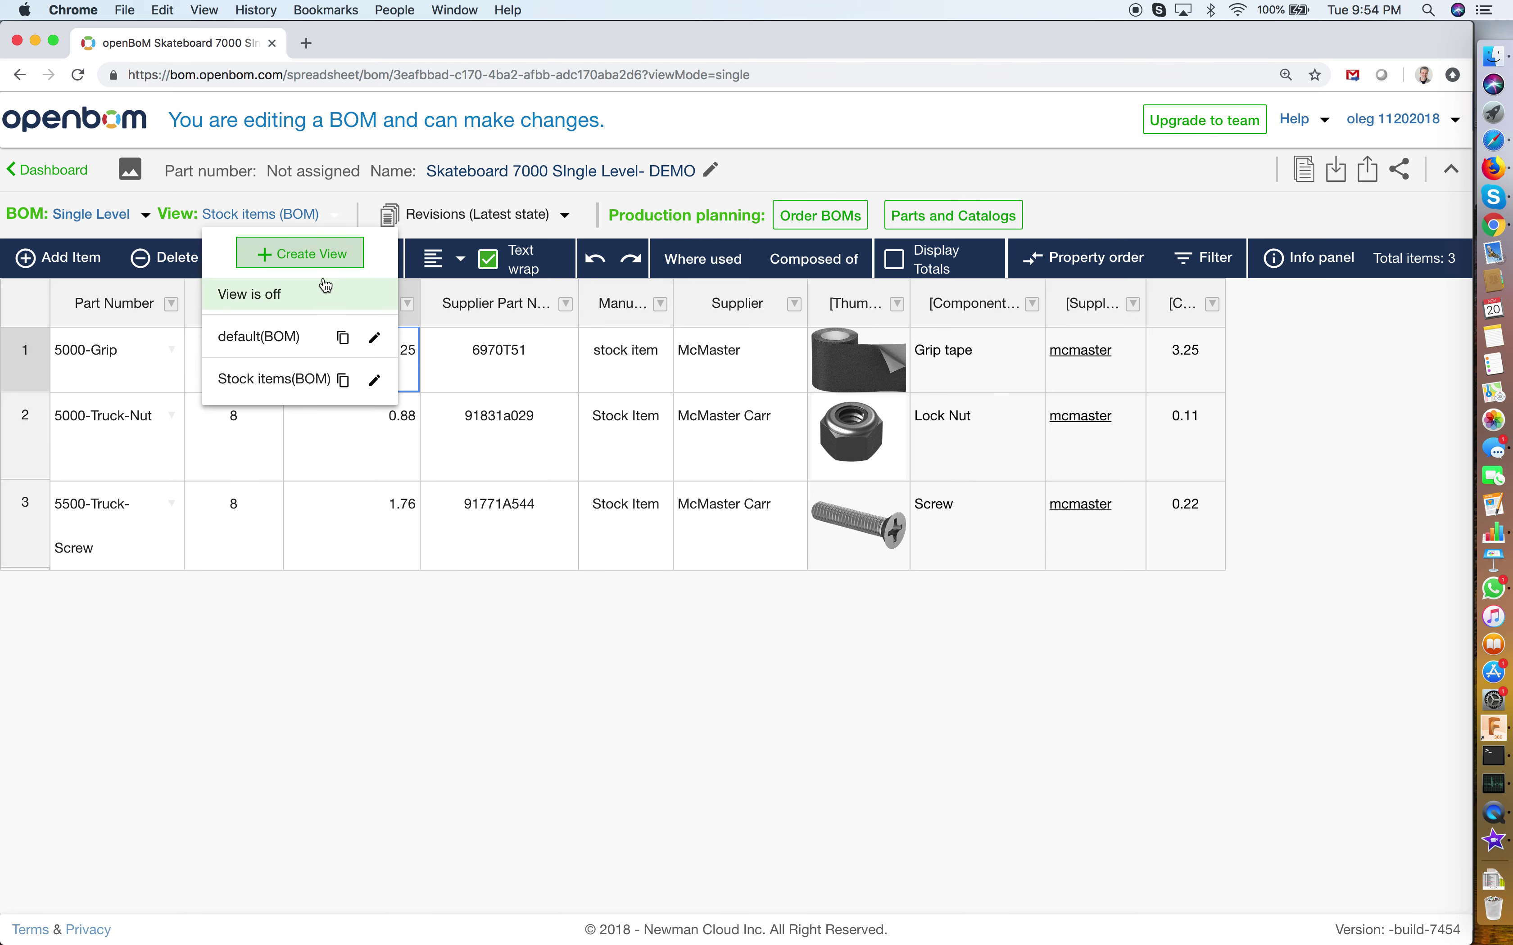
left_click(289, 297)
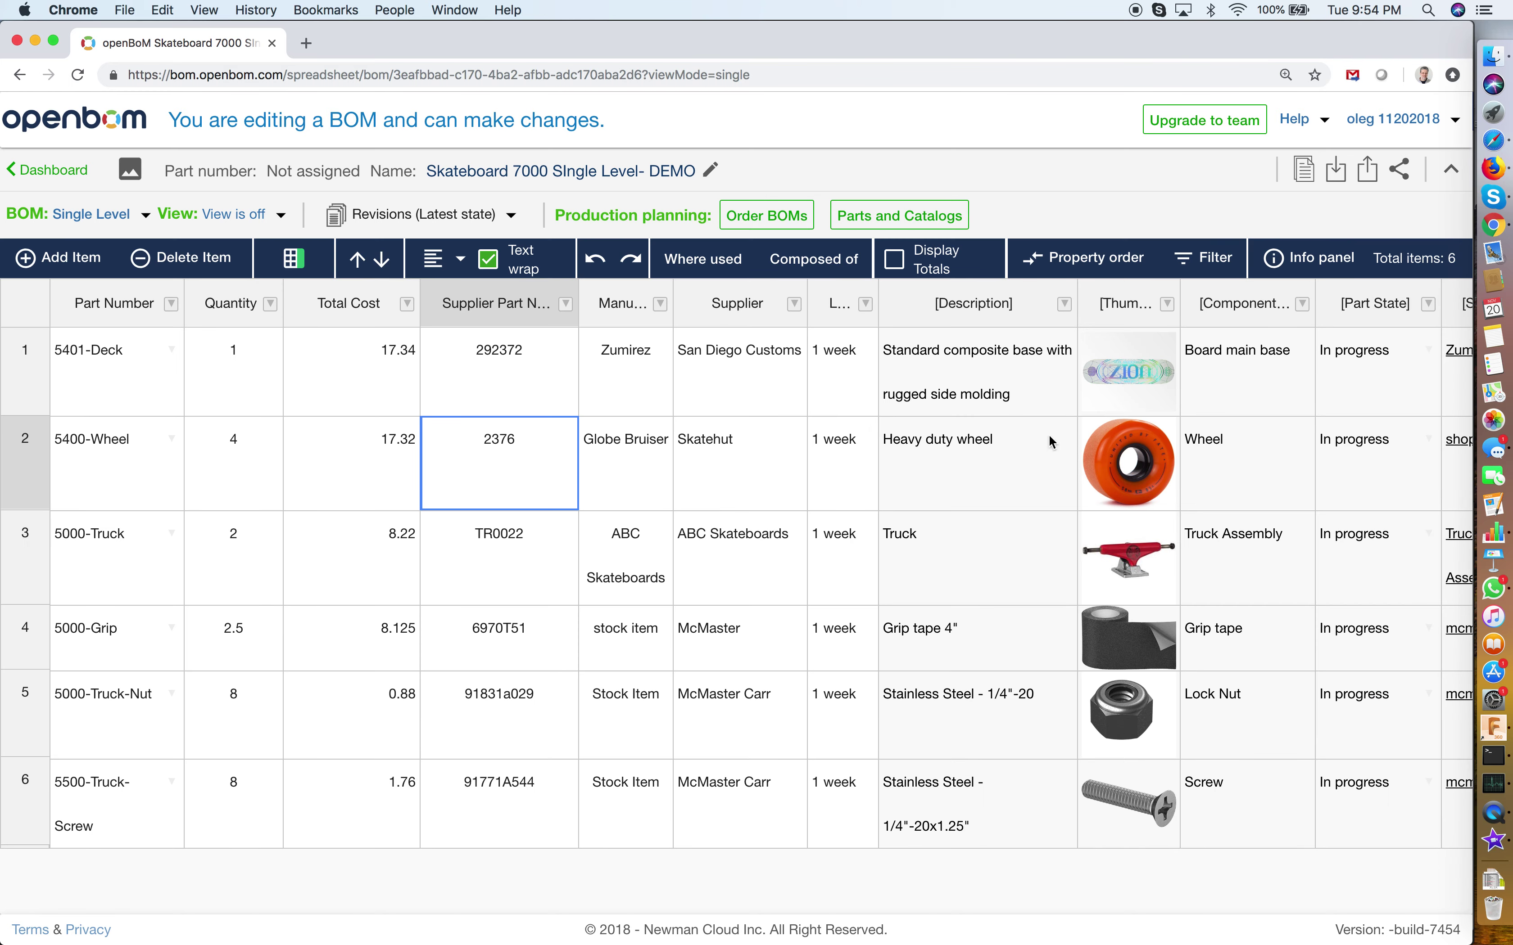
scroll(1006, 447, "right", 2)
scroll(1002, 444, "left", 2)
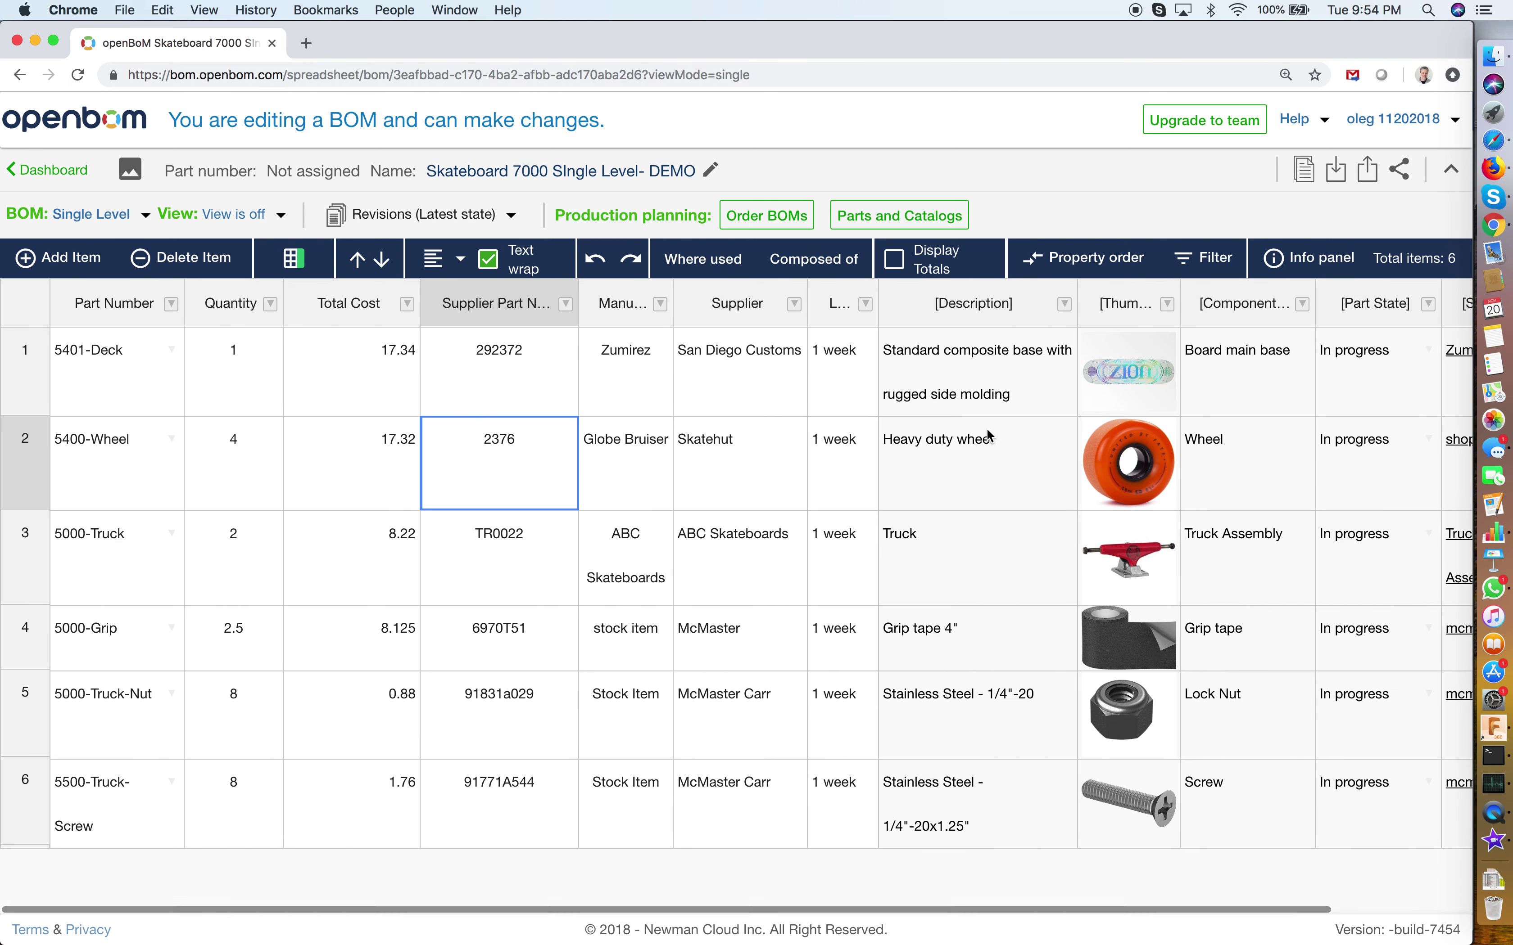
left_click(287, 217)
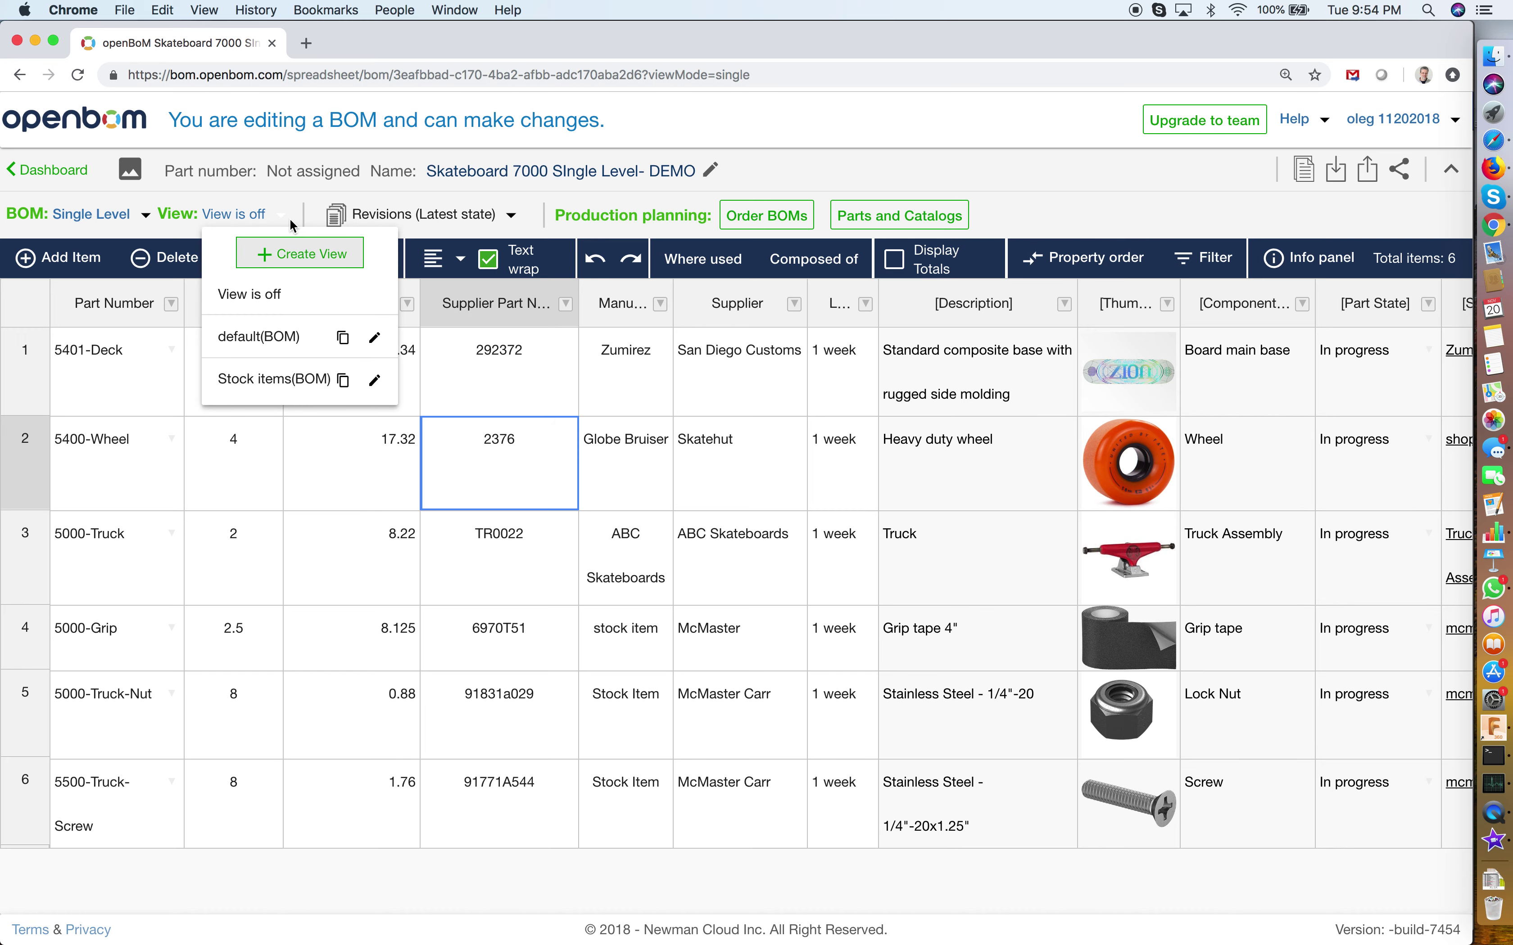
left_click(292, 377)
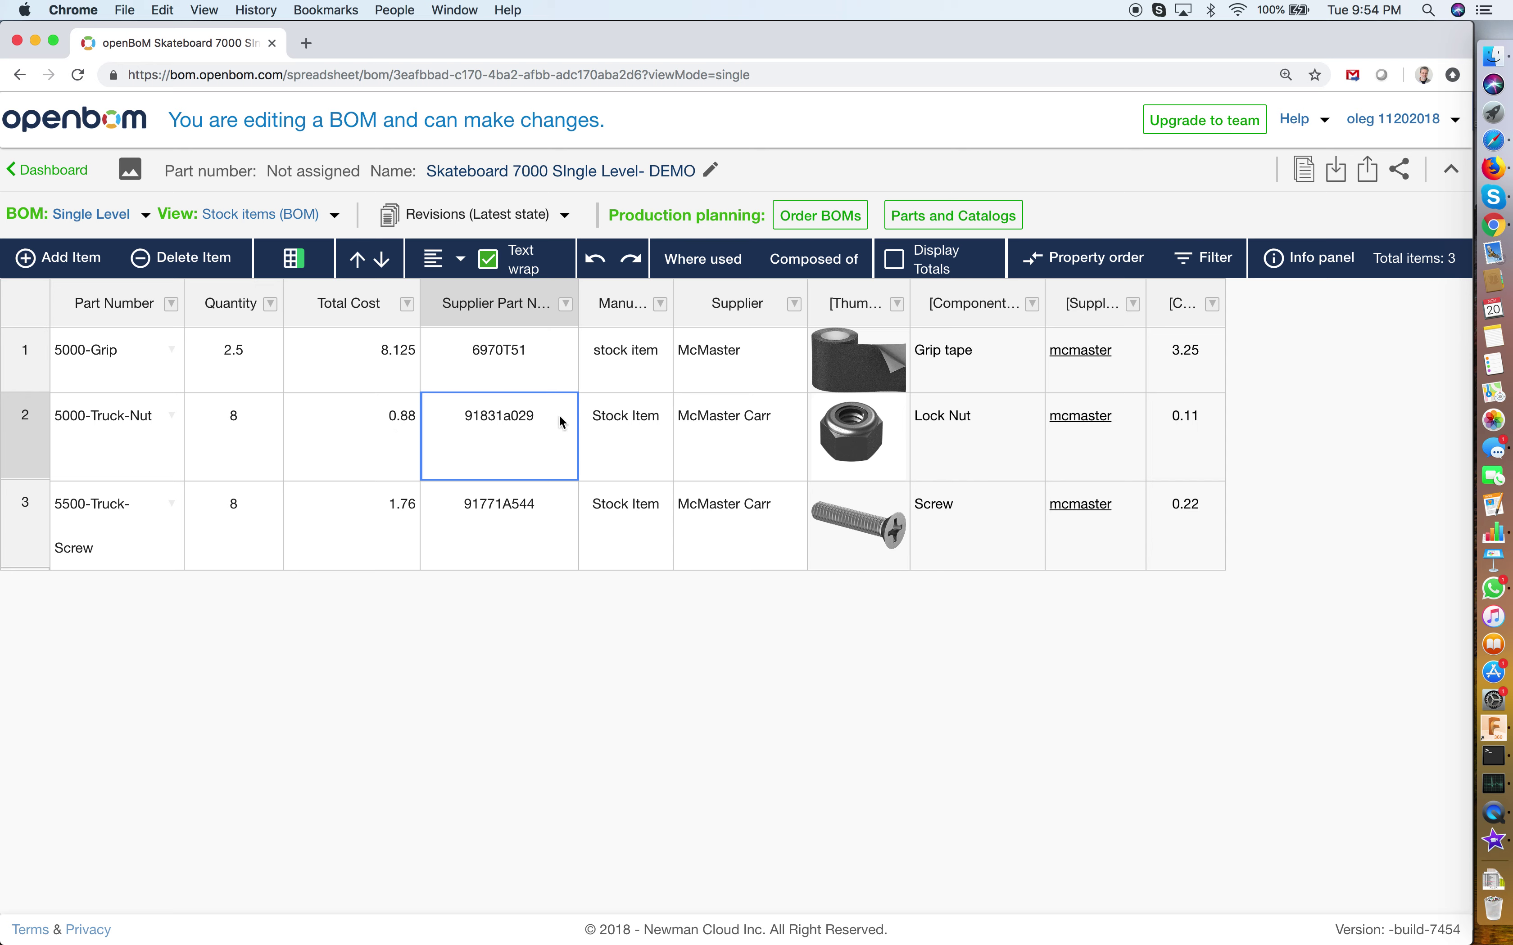
left_click(705, 535)
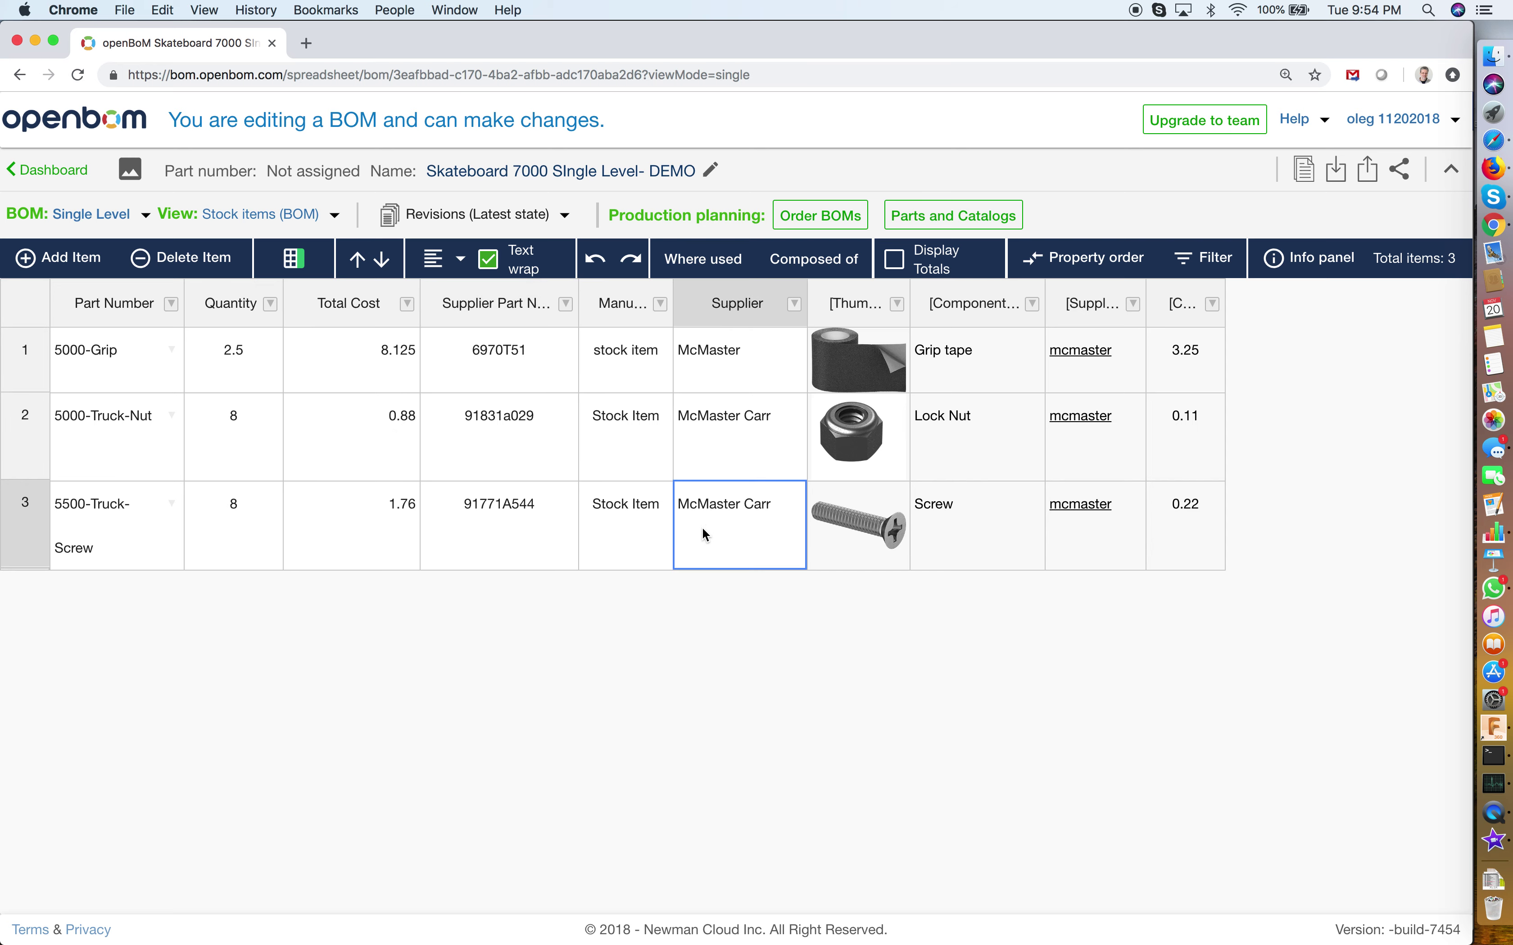